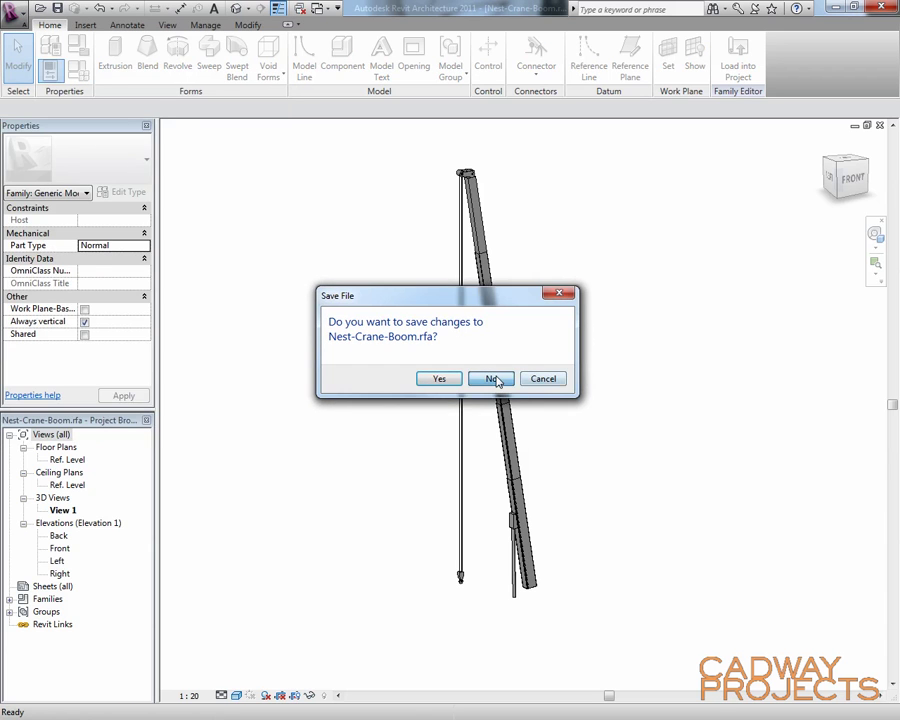
Close the boom family without saving and open the crane body's Ref. Level floor plan
left_click(494, 380)
middle_click_drag(512, 388, 663, 479, "shift")
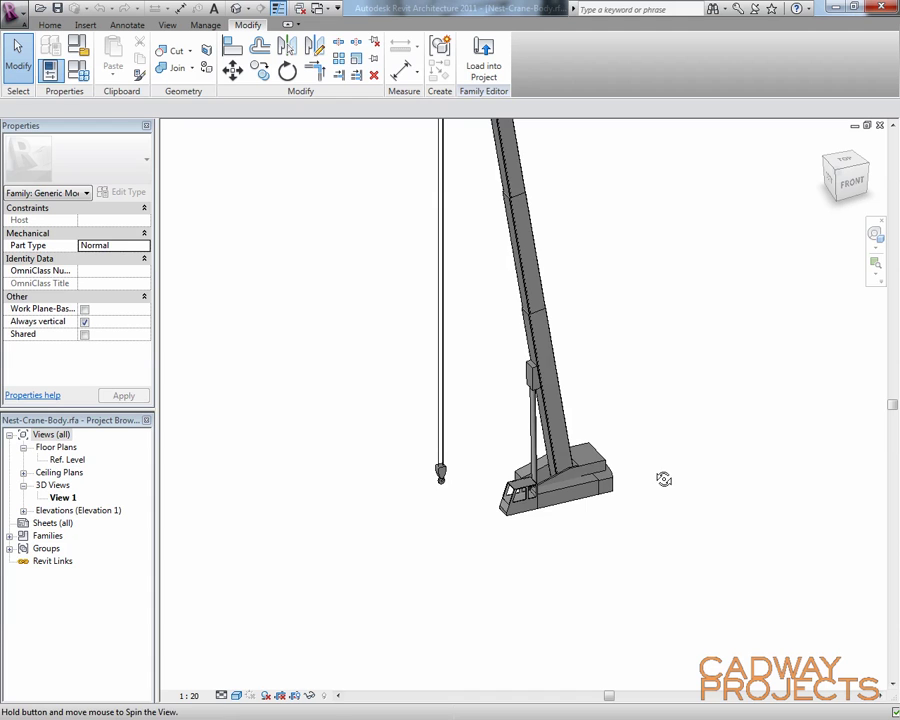
middle_click_drag(582, 366, 510, 458)
scroll(619, 450, "down", 2)
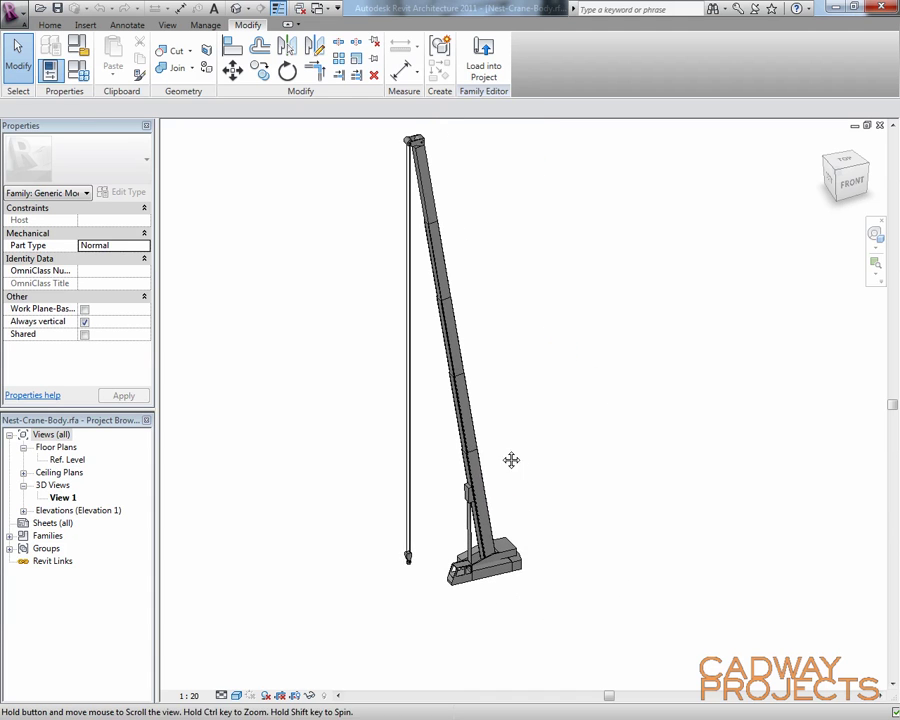
double_click(68, 461)
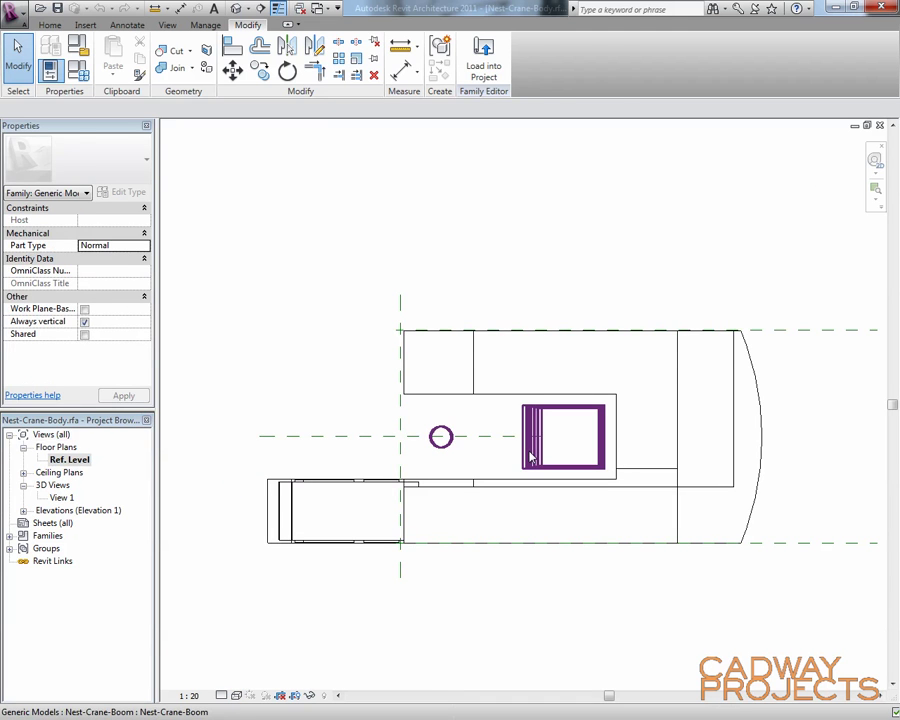
Select the nested boom, undo a trial move, and show its properties
left_click(531, 457)
middle_click_drag(456, 492, 436, 523)
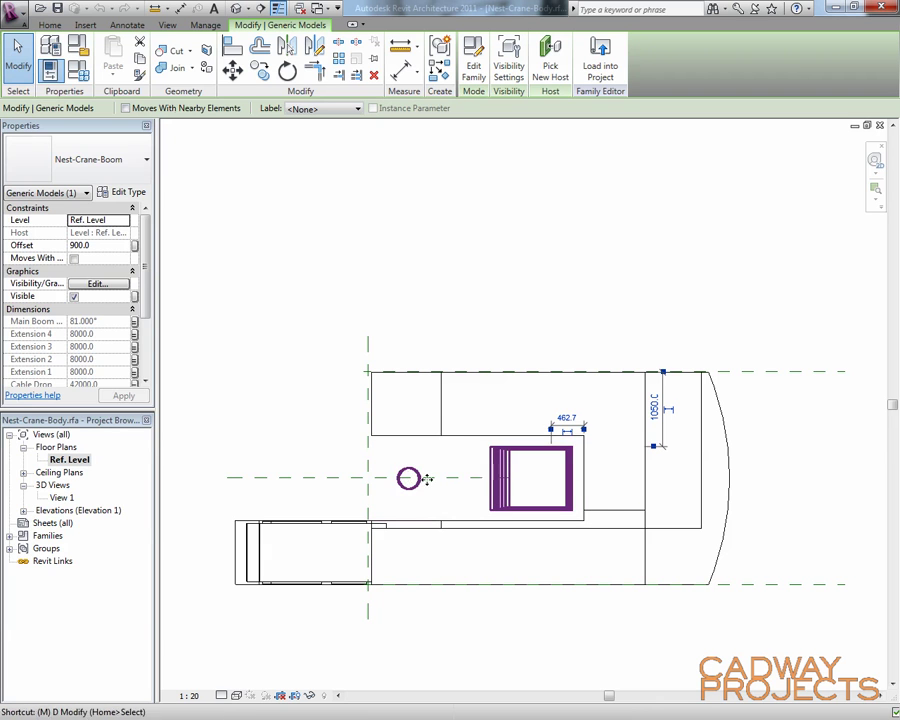
left_click_drag(427, 479, 580, 383)
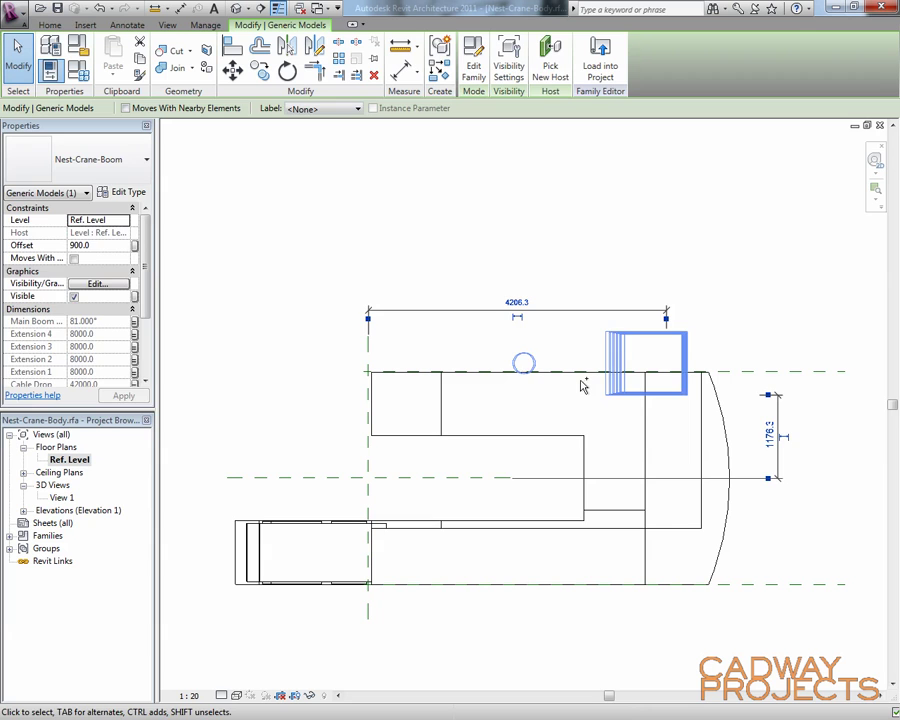
key("ctrl+z")
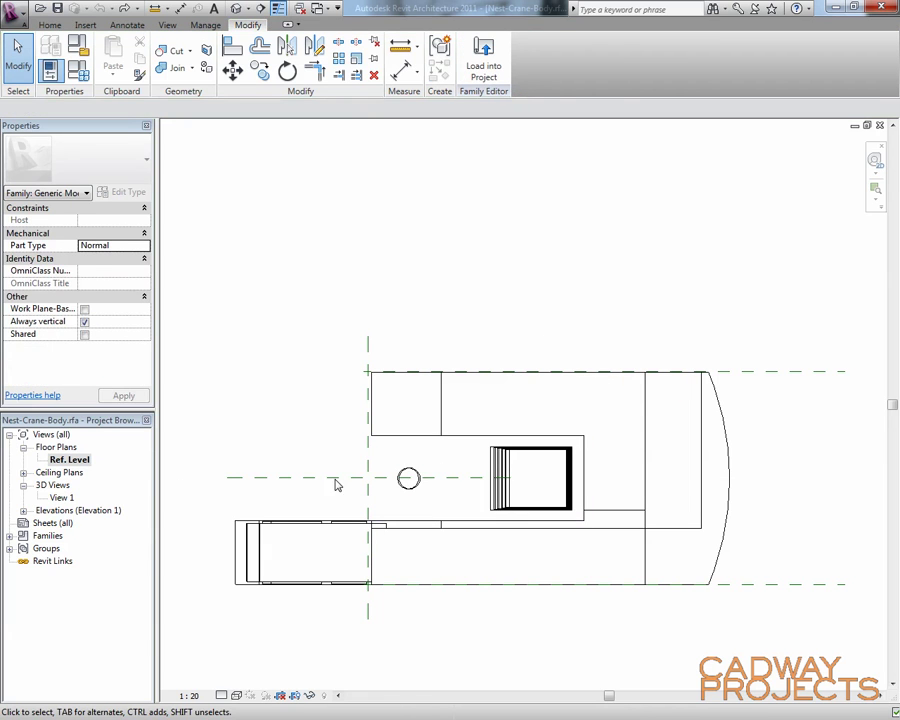
left_click(488, 458)
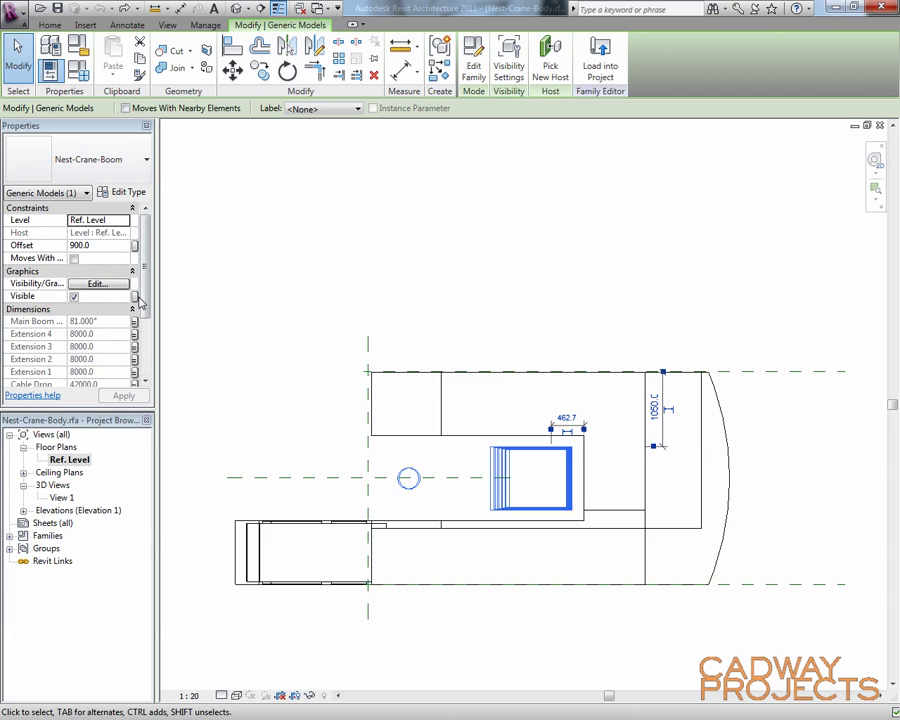
mouse_move(143, 298)
left_mouse_down()
mouse_move(148, 356)
mouse_move(146, 292)
left_mouse_up()
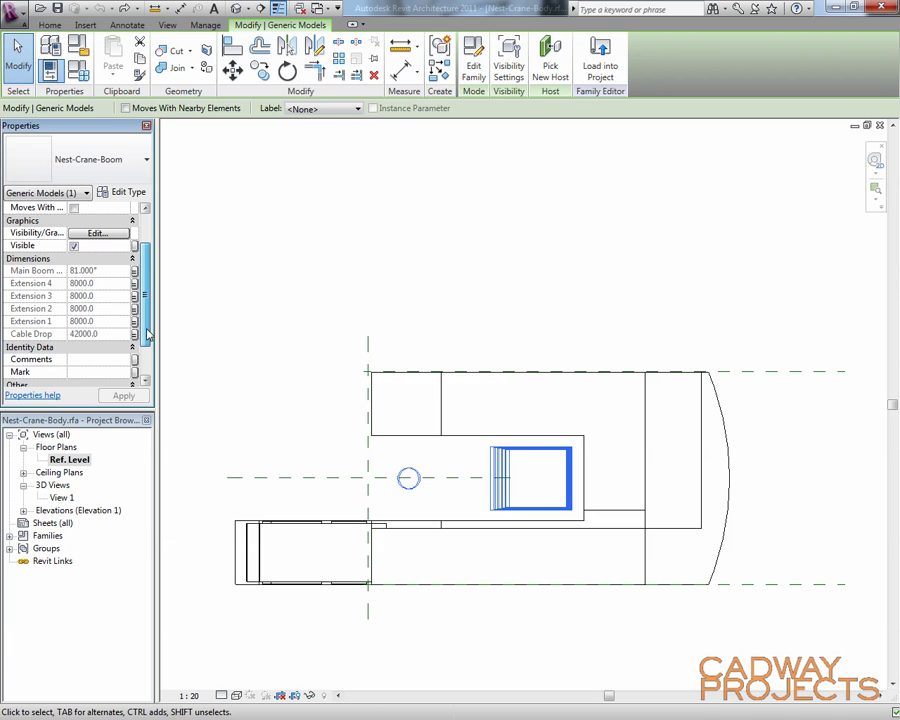
Check which parameters Main Boom Angle, Extension 4 and Extension 3 are linked to, changing nothing
left_click(134, 271)
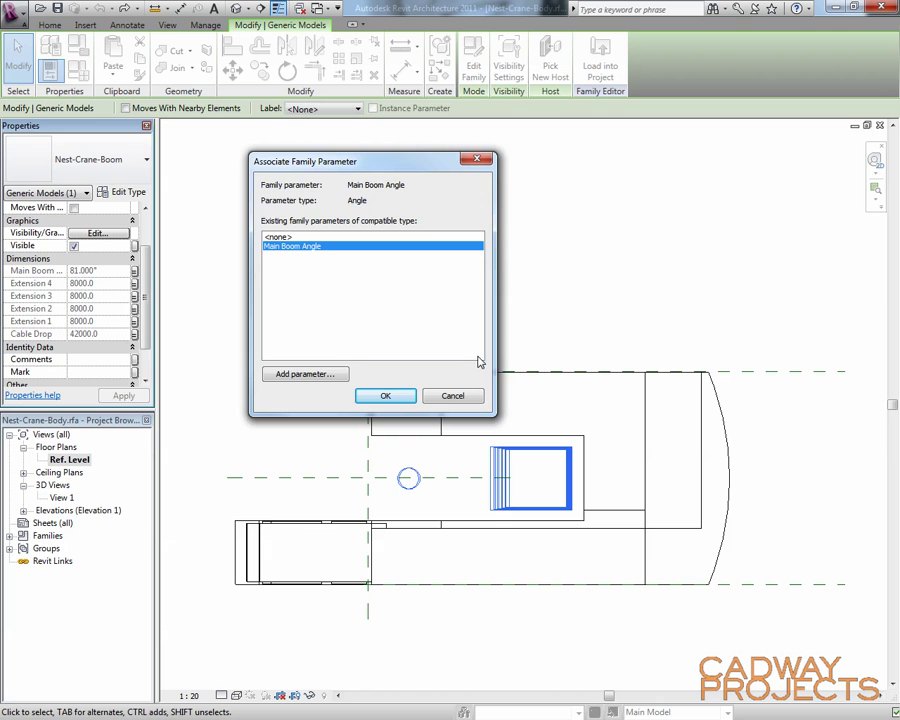
left_click(471, 399)
left_click(134, 283)
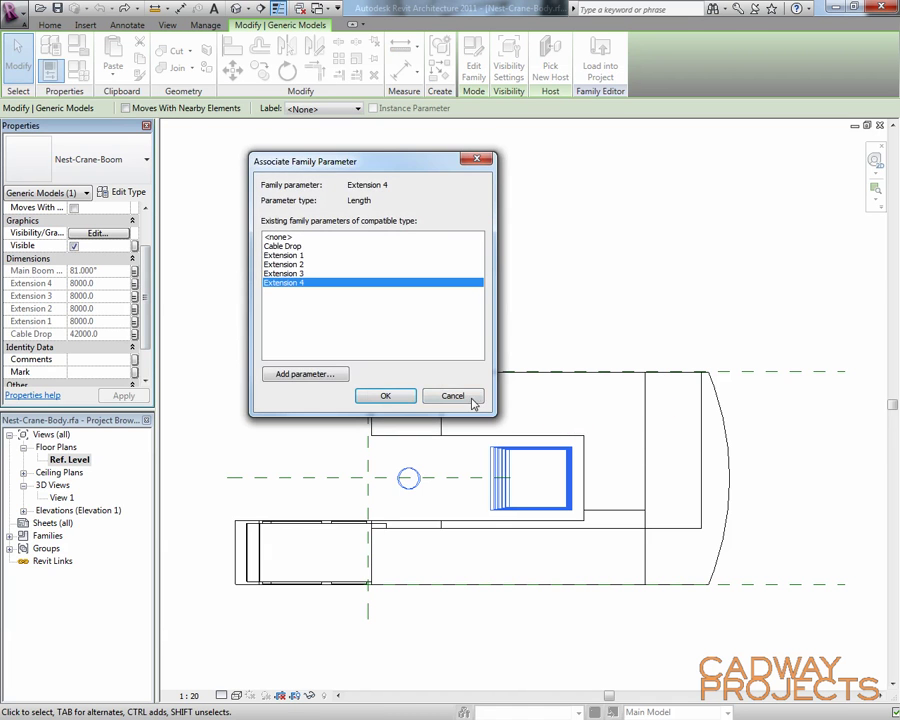
left_click(476, 400)
left_click(134, 296)
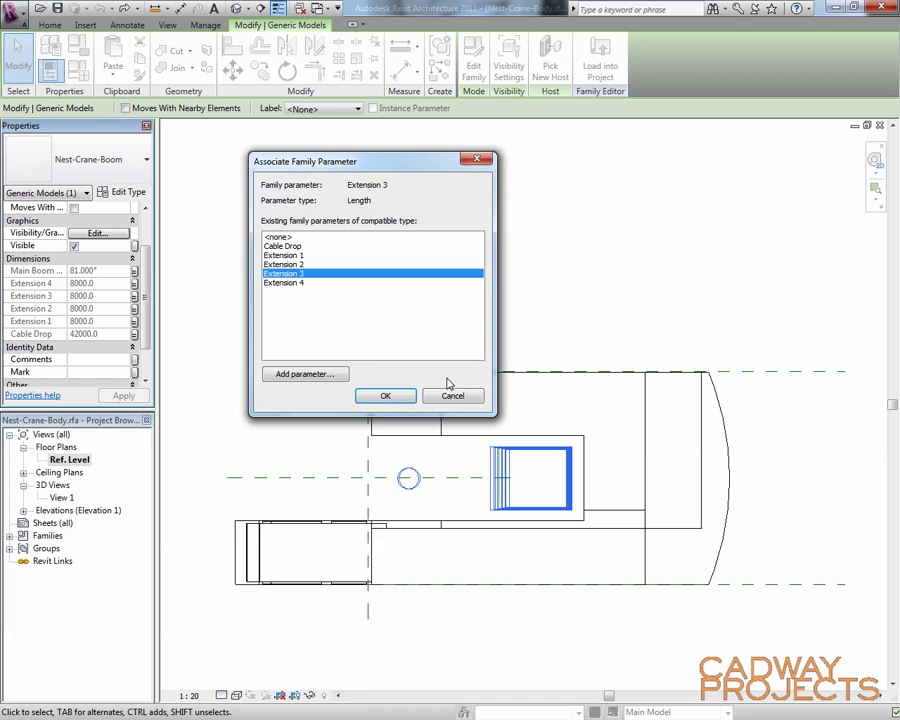
left_click(446, 396)
Check the Extension 2, Extension 1 and Cable Drop links unchanged, then deselect the boom
left_click(134, 309)
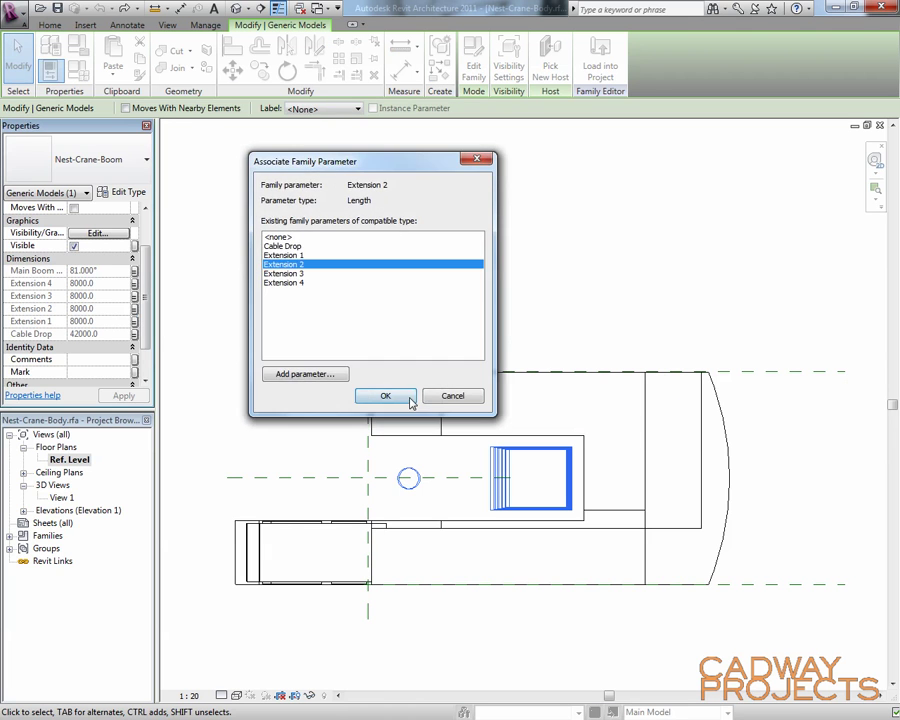
left_click(452, 395)
left_click(134, 321)
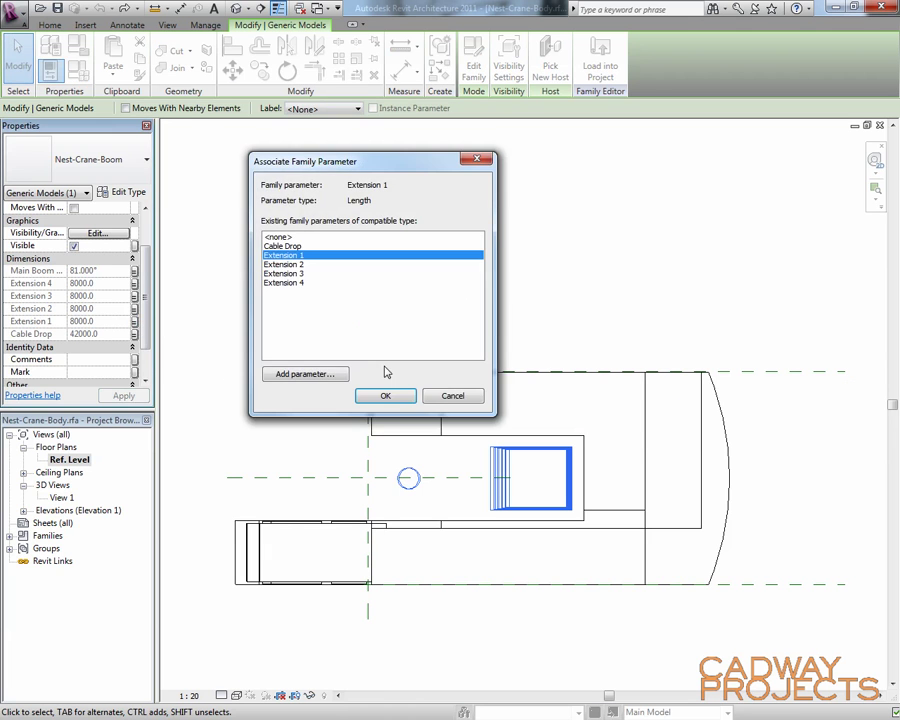
left_click(454, 394)
left_click(134, 333)
left_click(454, 398)
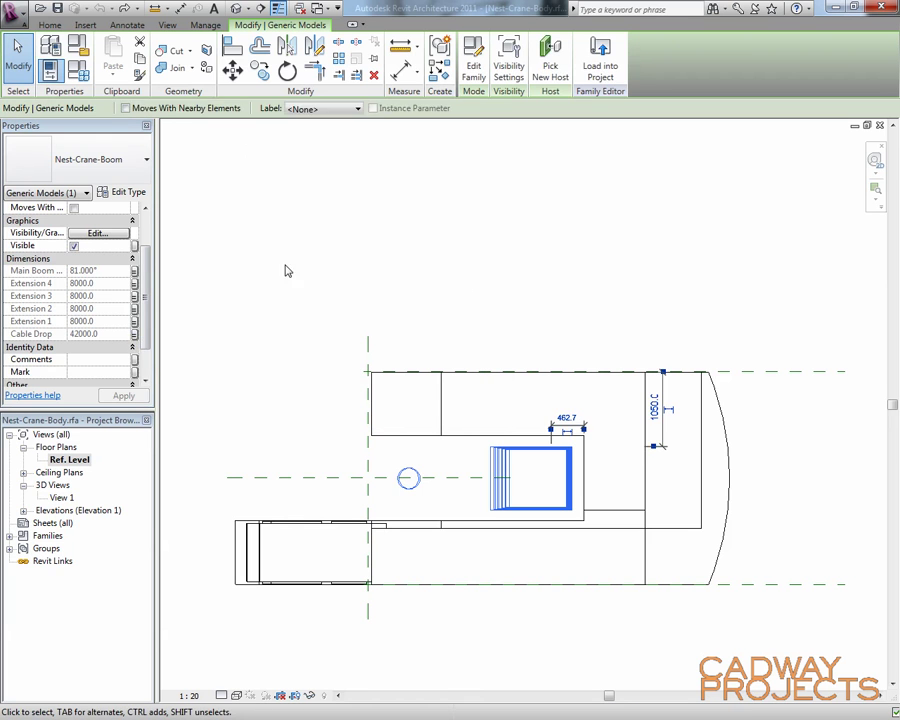
key("Escape")
Review the crane body's Family Types values unchanged, then orbit the crane in 3D View 1
left_click(50, 47)
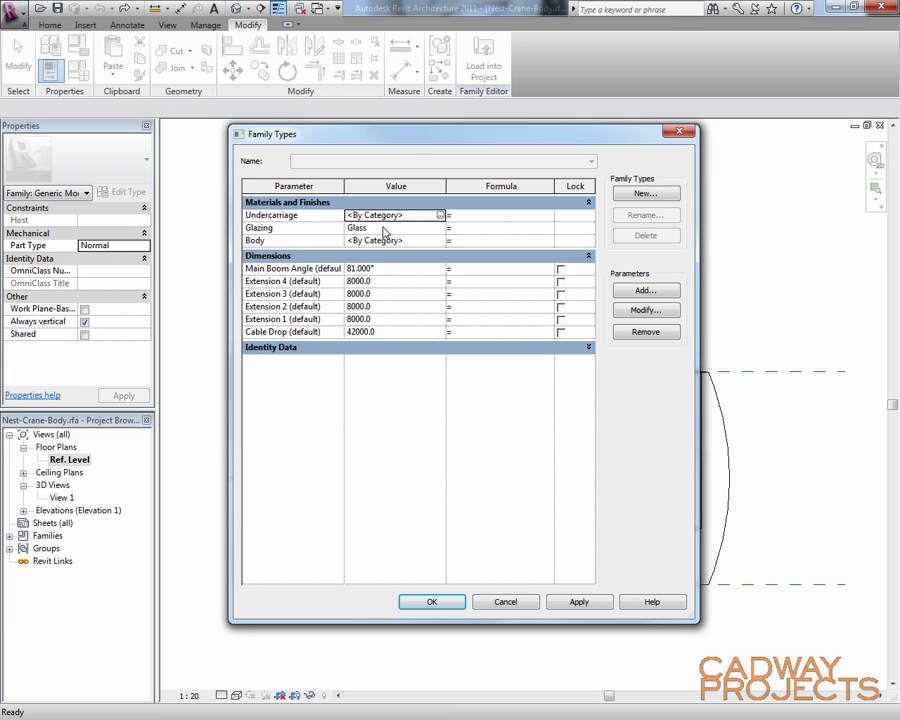
left_click(508, 602)
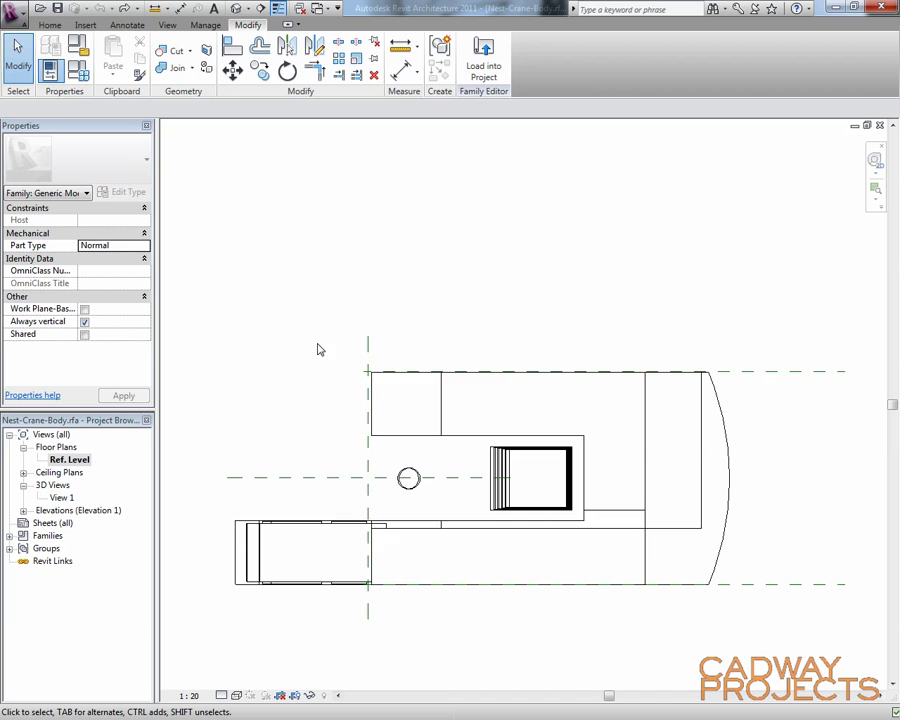
double_click(62, 498)
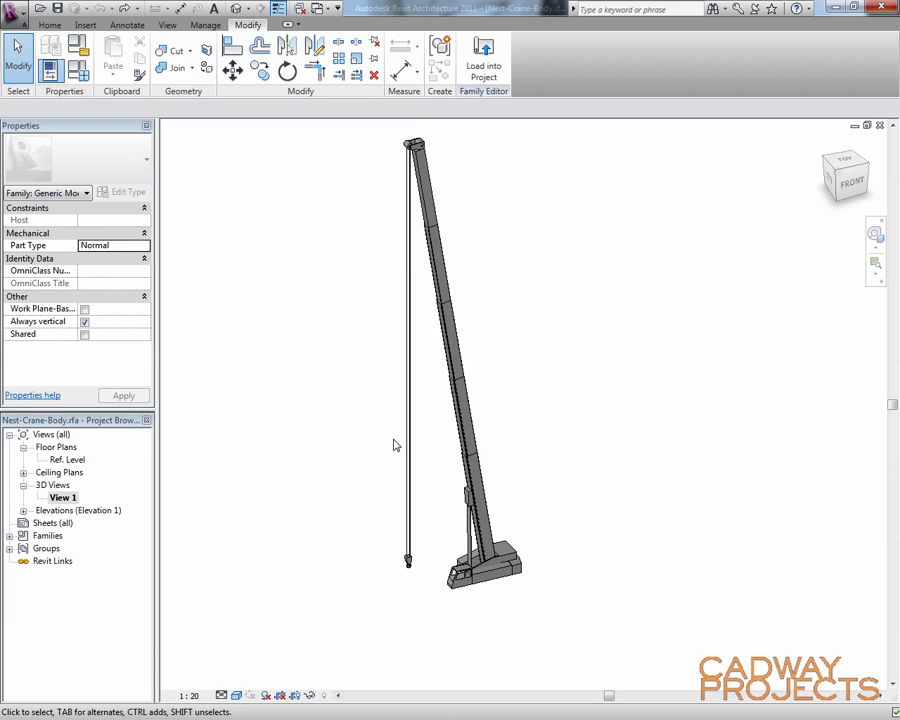
middle_click_drag(408, 446, 361, 479, "shift")
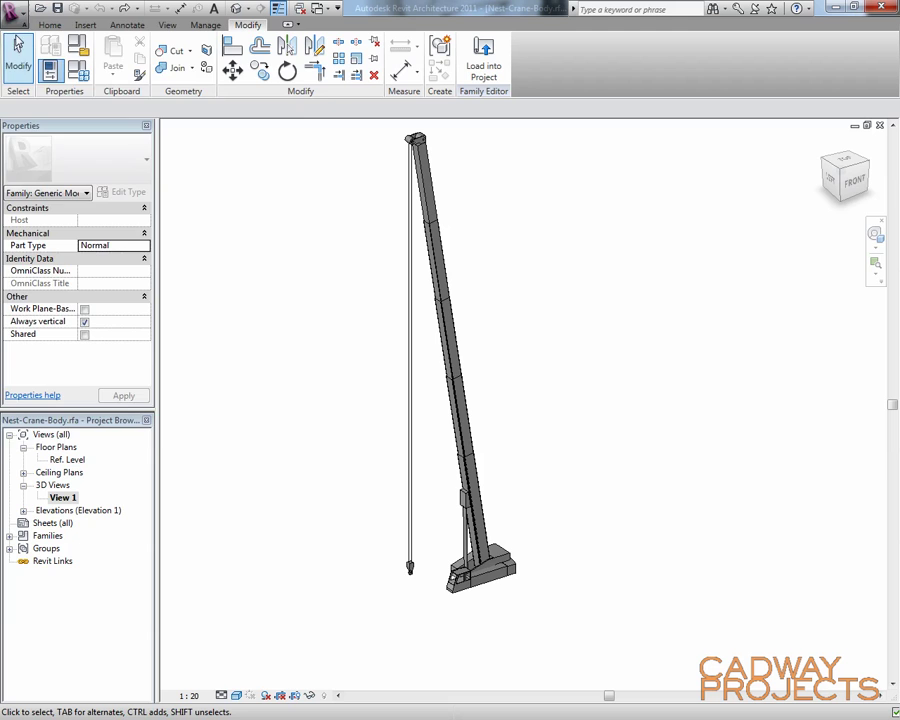
left_click(12, 10)
Close Nest-Crane-Body, then check the rotate family's nested body Main Boom Angle link unchanged
left_click(75, 392)
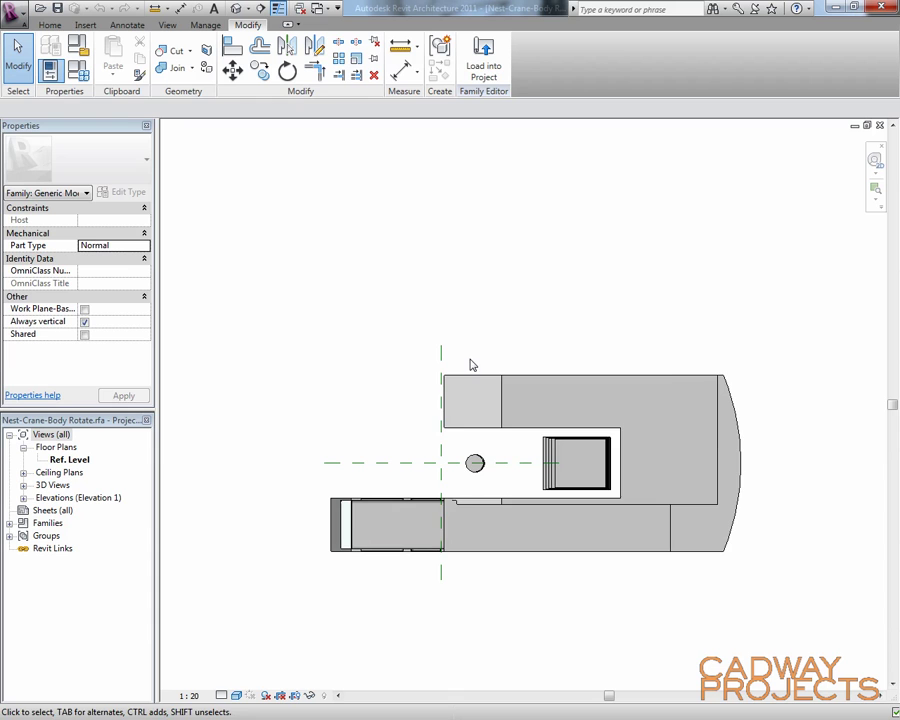
left_click(484, 385)
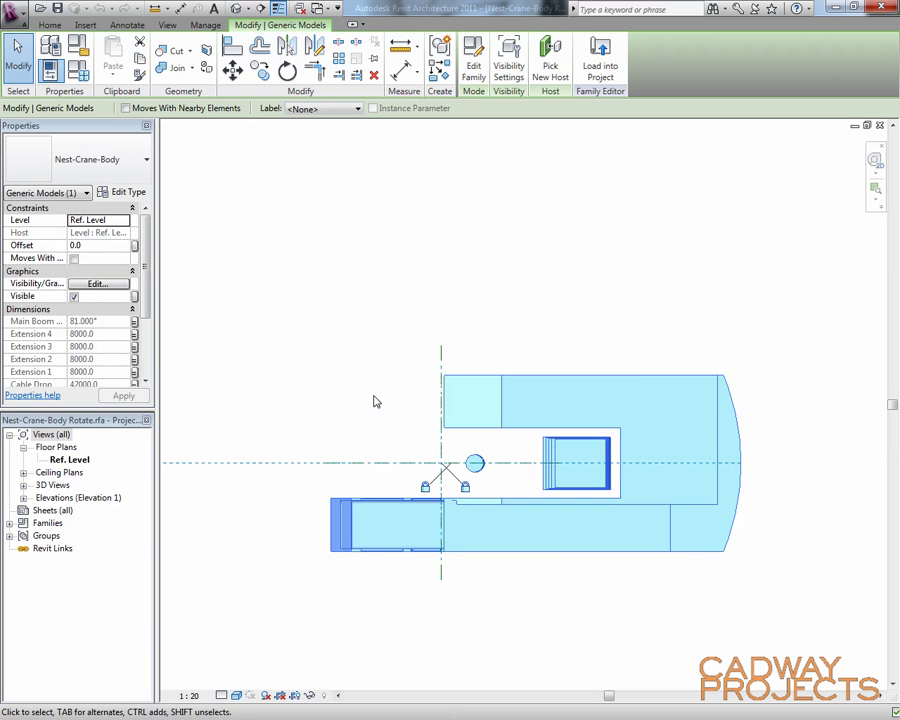
scroll(140, 255, "down", 3)
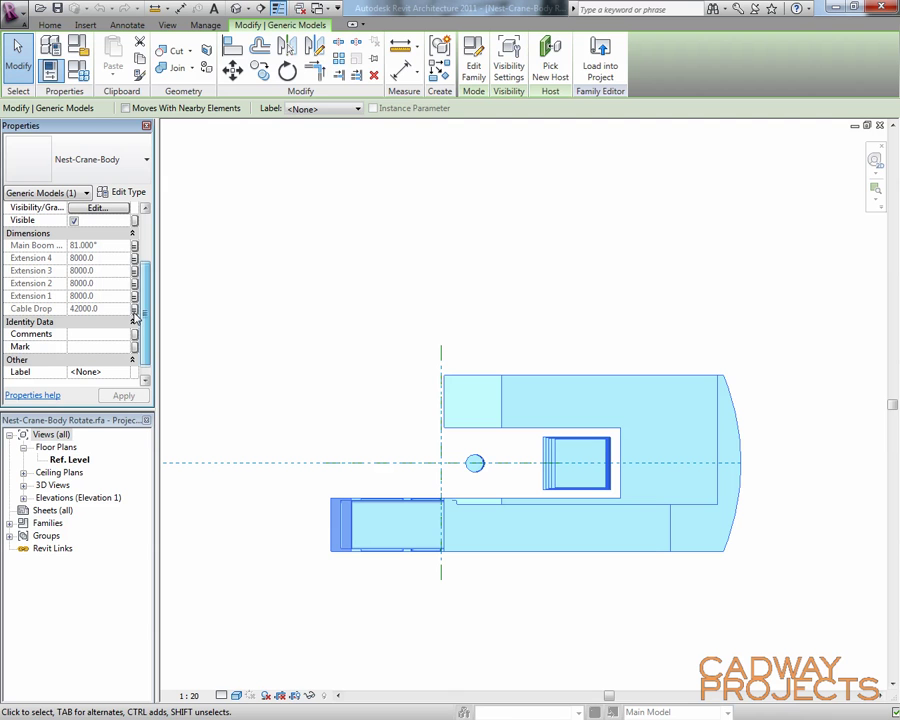
left_click(135, 246)
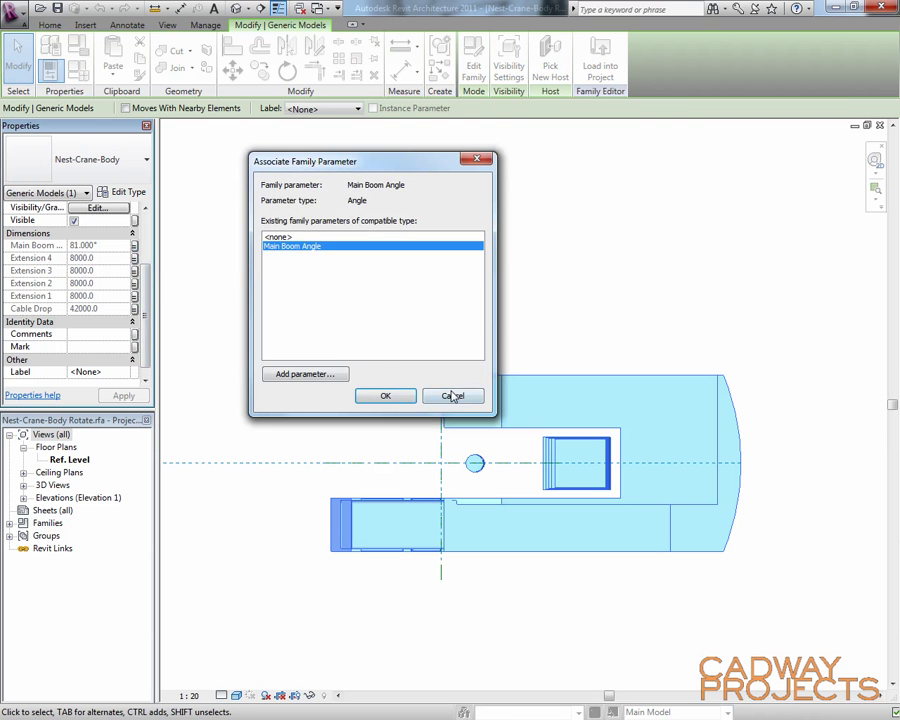
left_click(450, 392)
Review the rotate family's Family Types parameter values without making changes
left_click(78, 74)
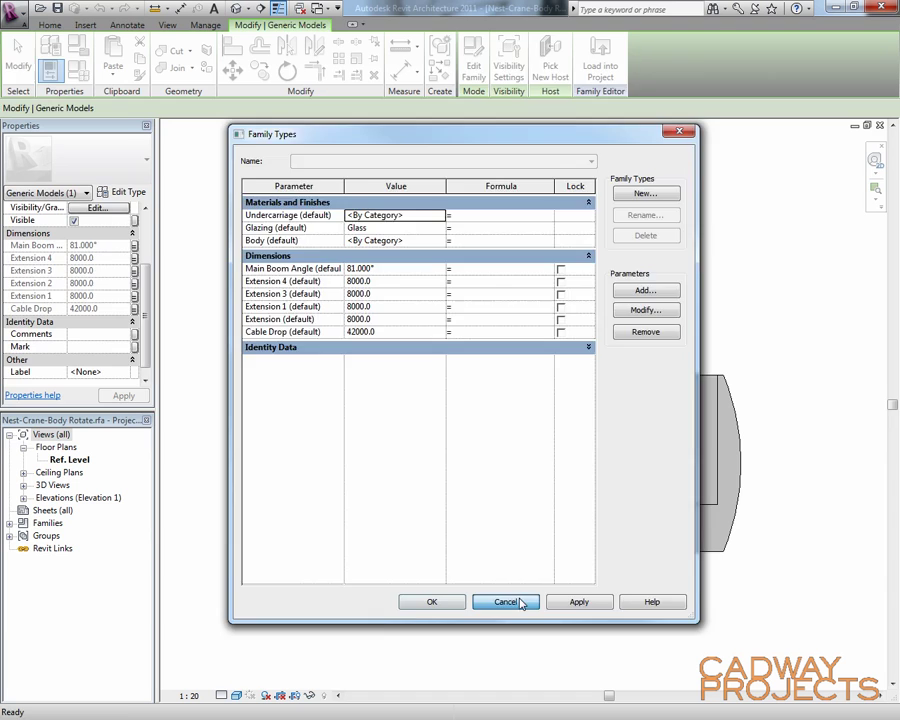
left_click(520, 602)
left_click(345, 283)
left_click(12, 12)
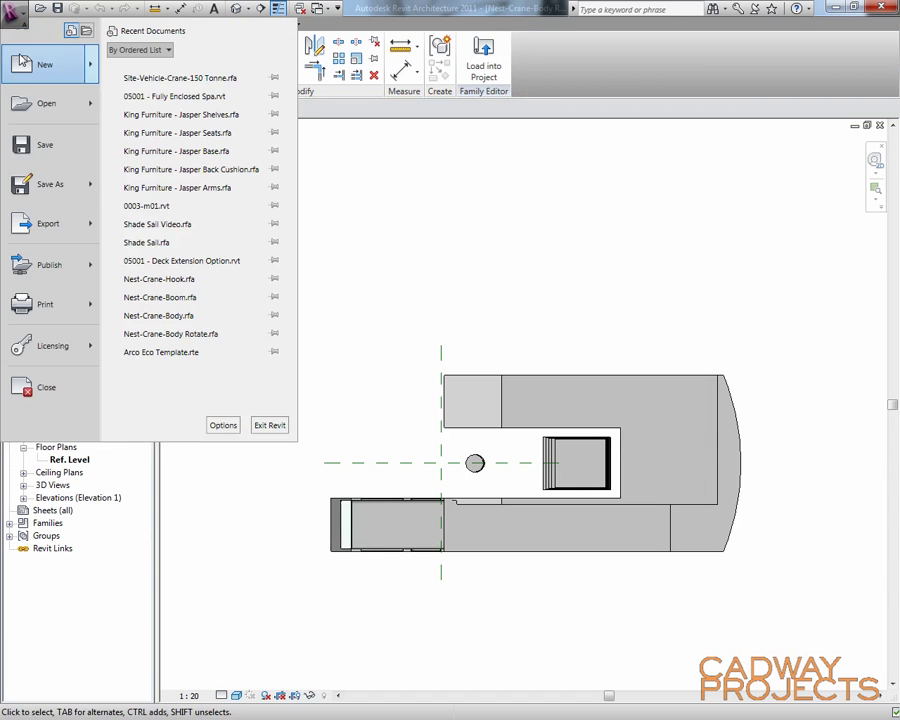
left_click(78, 393)
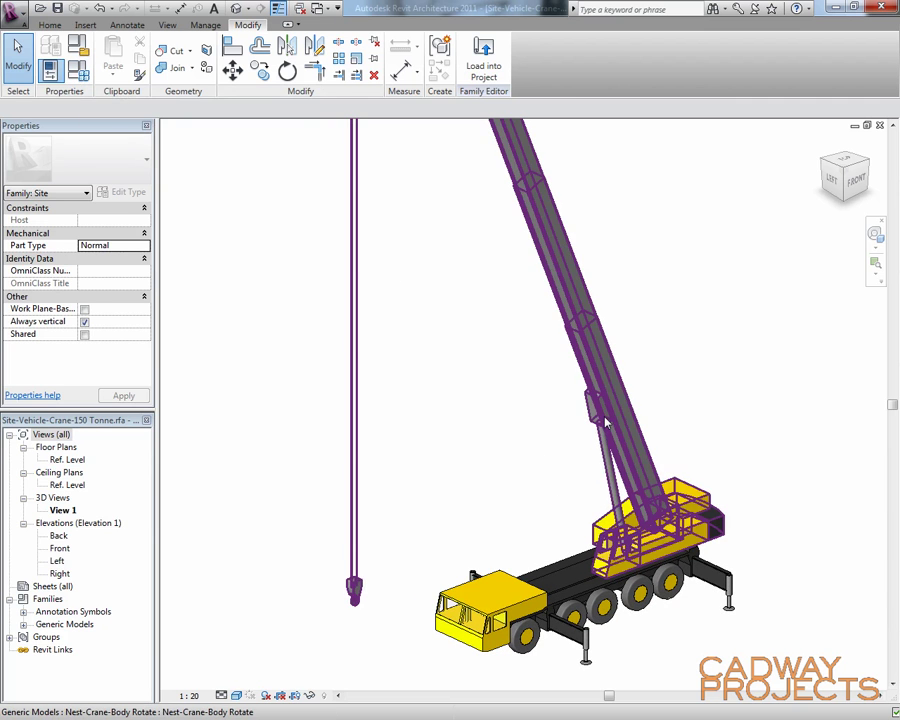
left_click(603, 425)
double_click(68, 459)
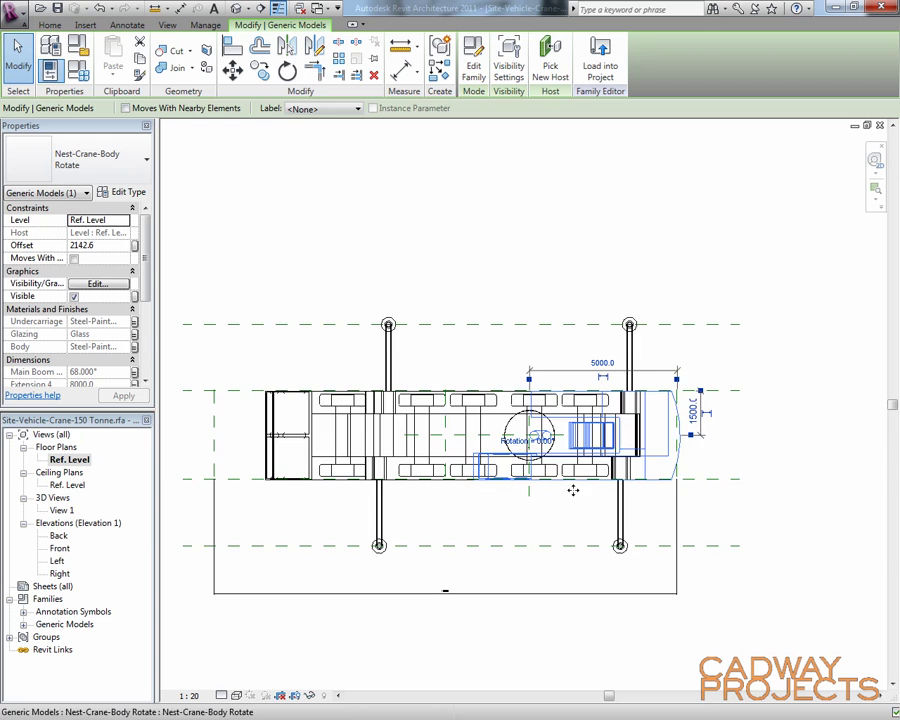
scroll(573, 489, "up", 5)
key("Escape")
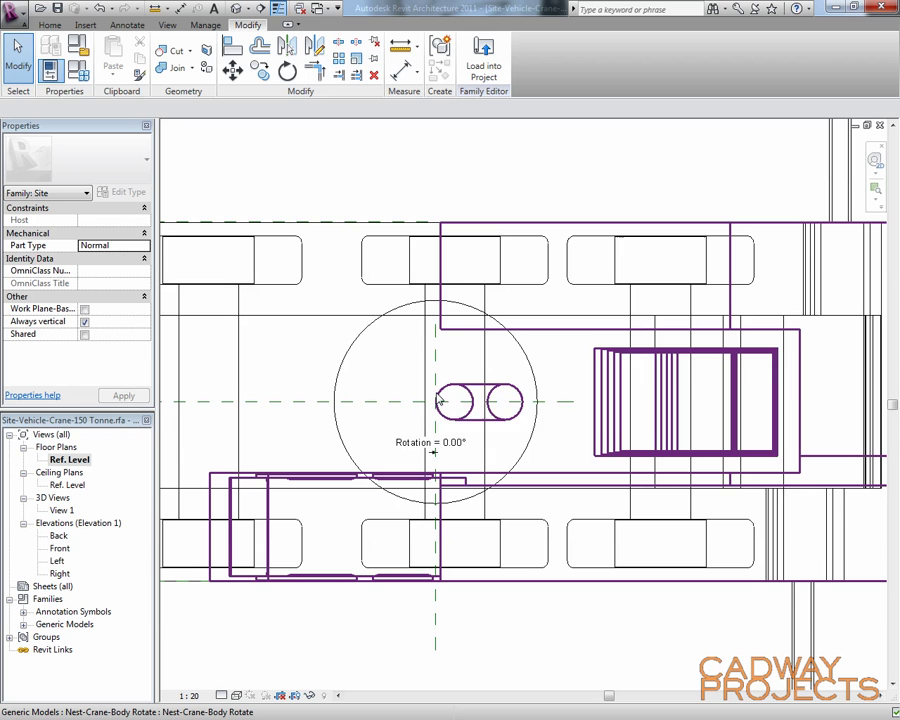
scroll(436, 338, "down", 2)
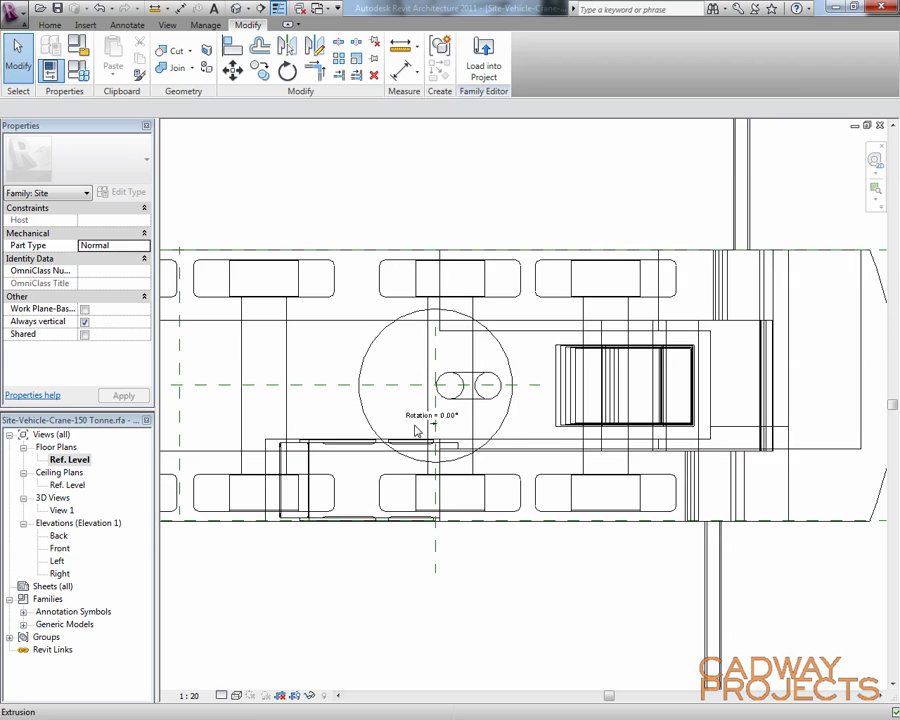
left_click(437, 568)
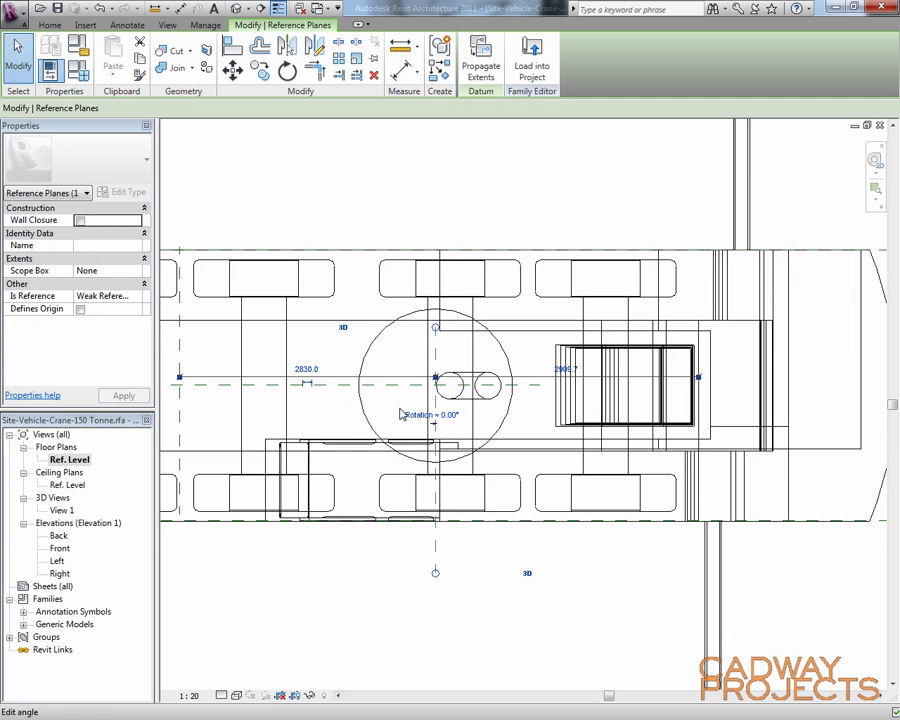
key("Escape")
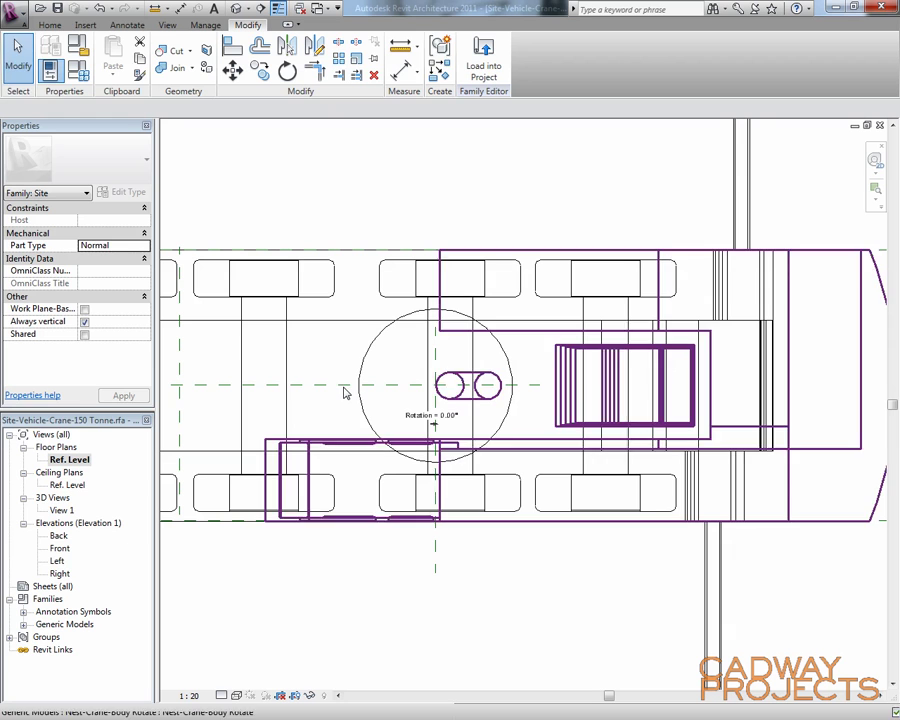
left_click(500, 398)
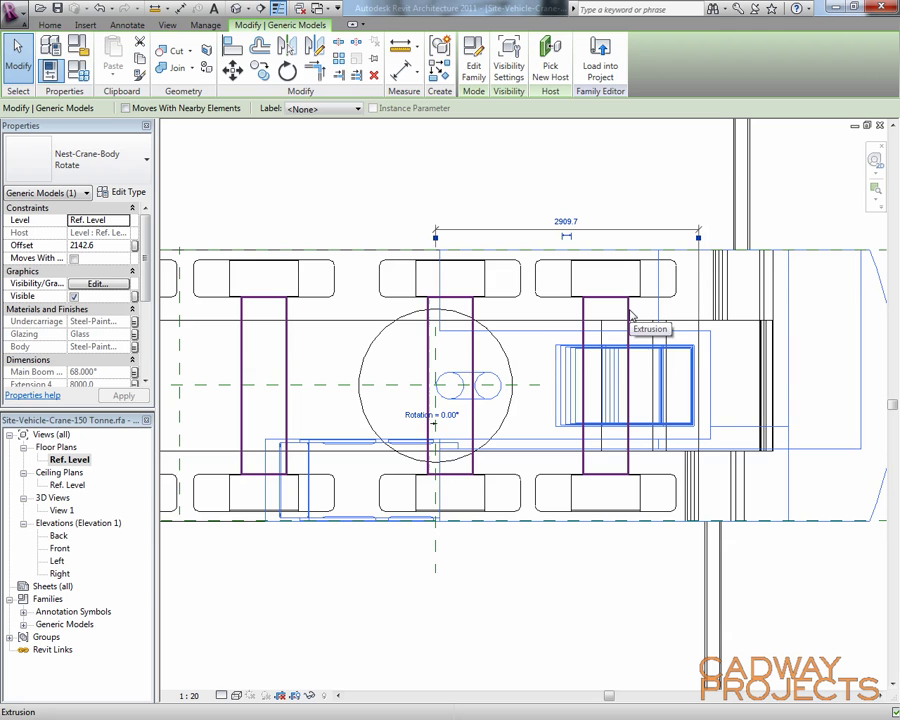
key("Escape")
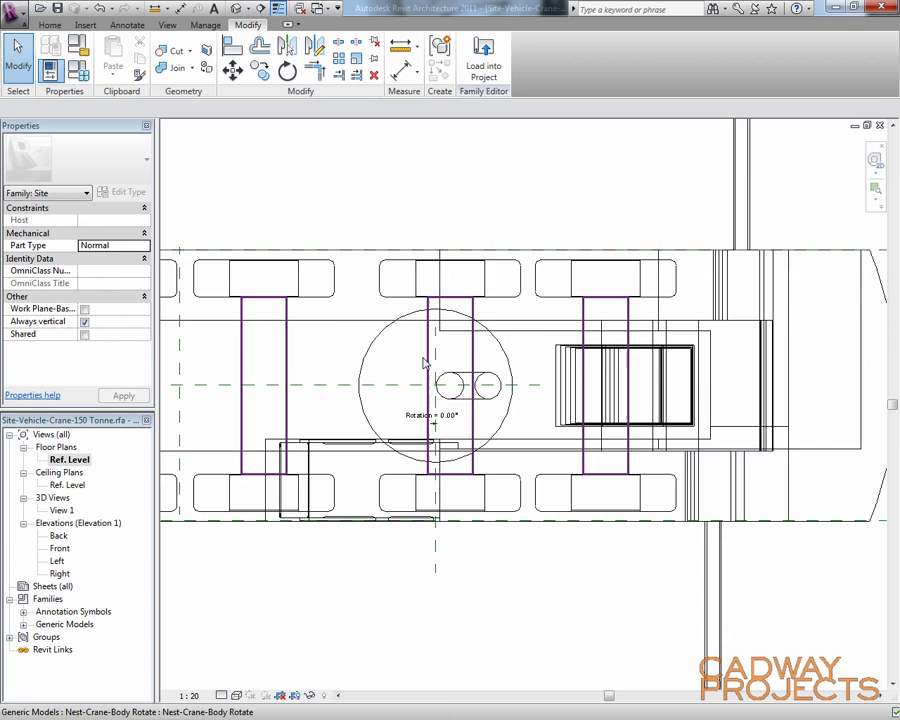
key("d")
key("i")
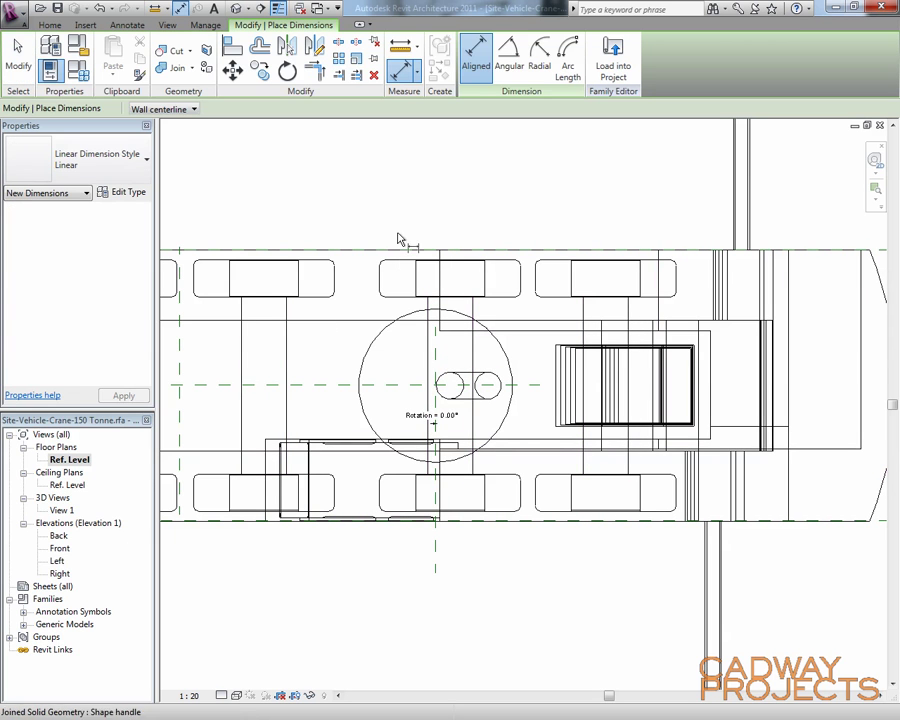
left_click(509, 52)
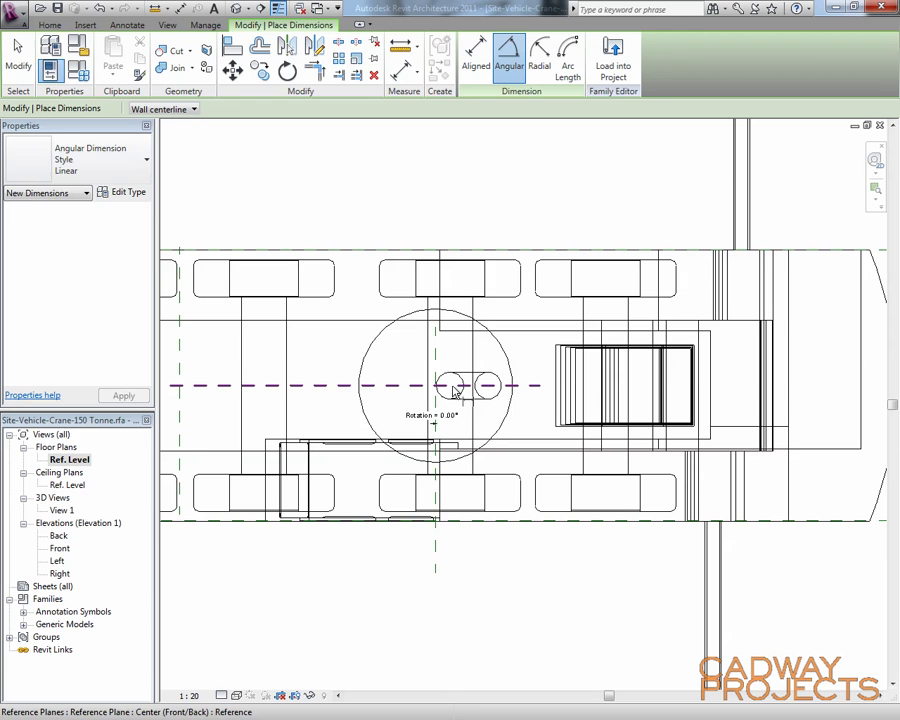
left_click(480, 387)
key("Tab")
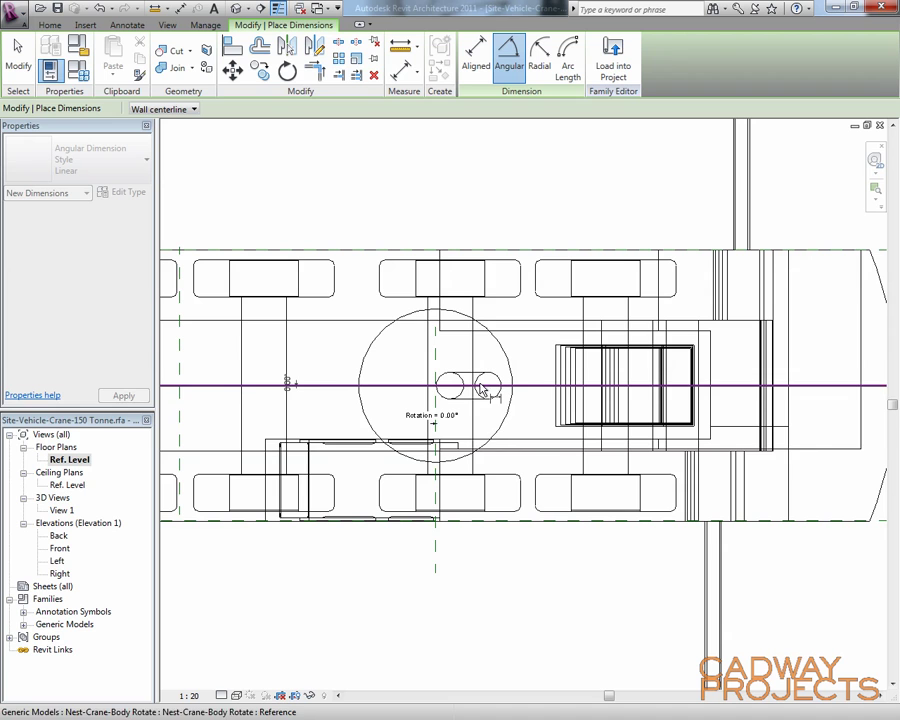
left_click(482, 390)
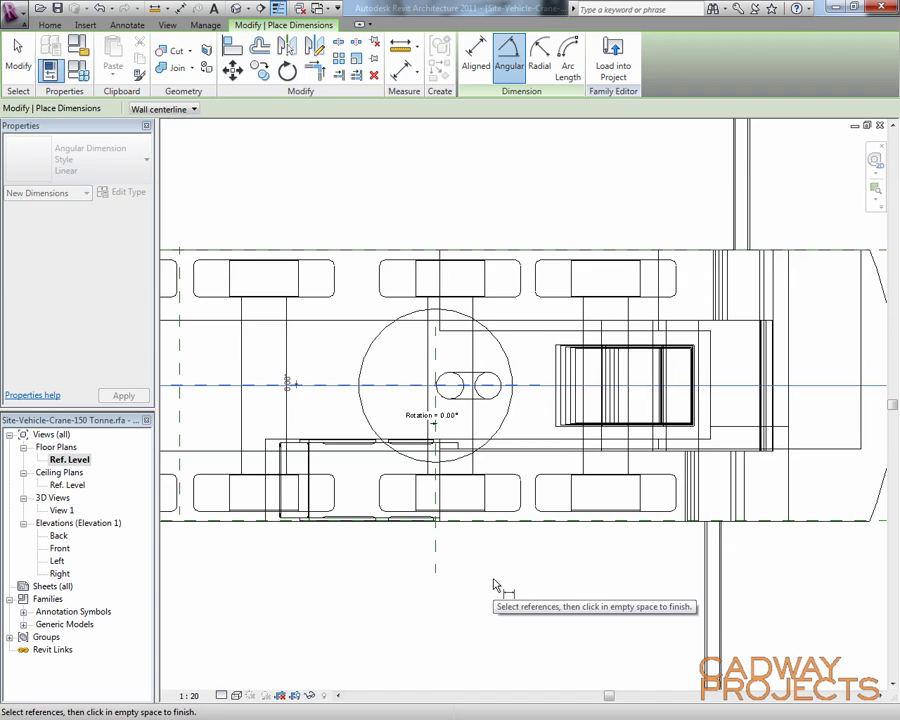
key("Escape")
key("Escape")
scroll(504, 577, "down", 1)
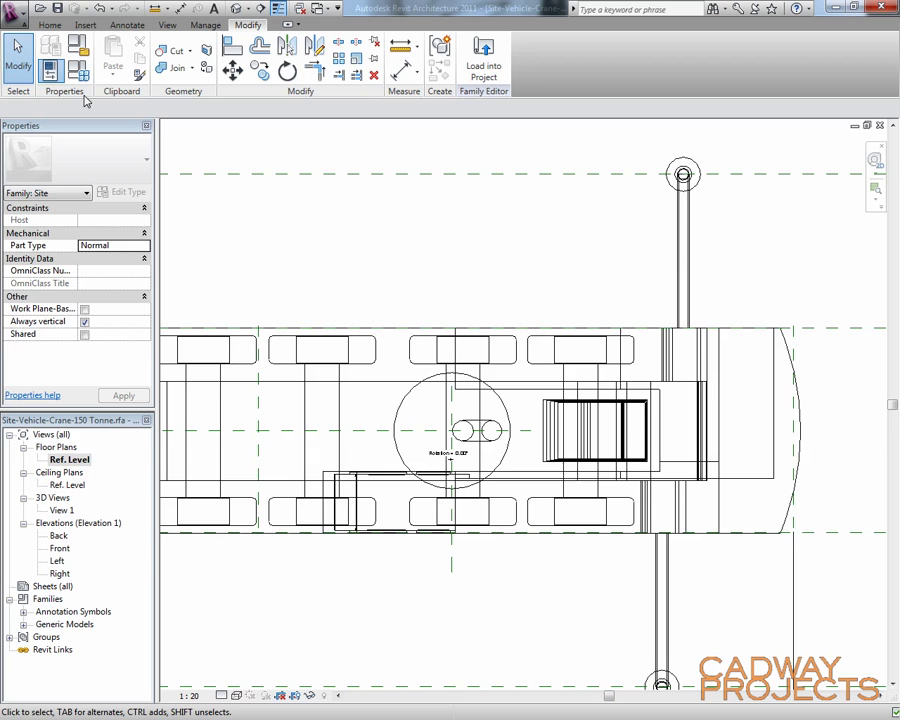
In 3D View 1, set the crane's Rotation parameter to 65 in Family Types
double_click(61, 510)
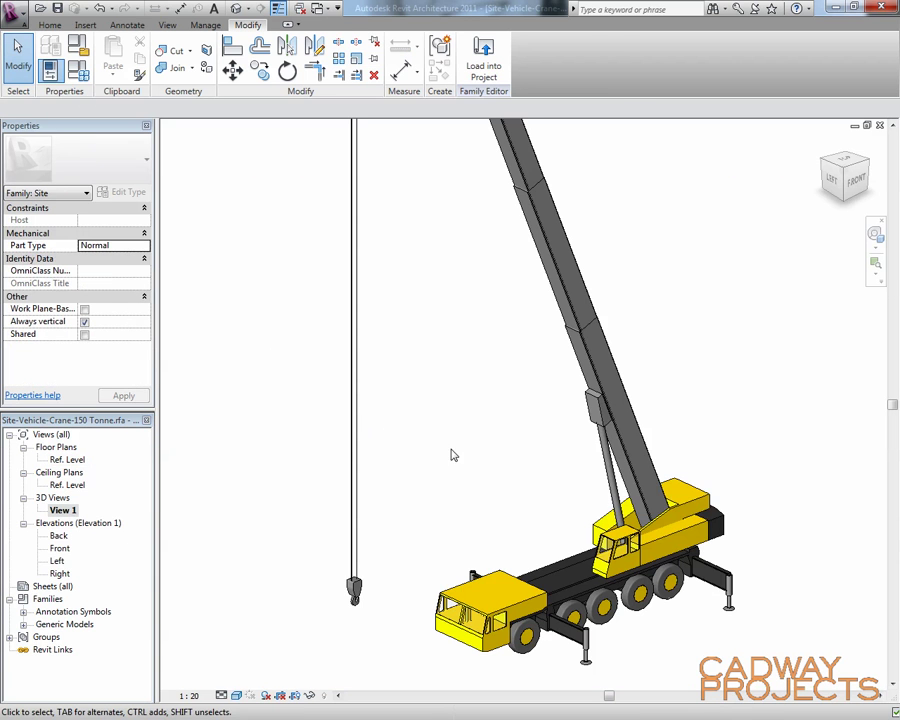
left_click(614, 430)
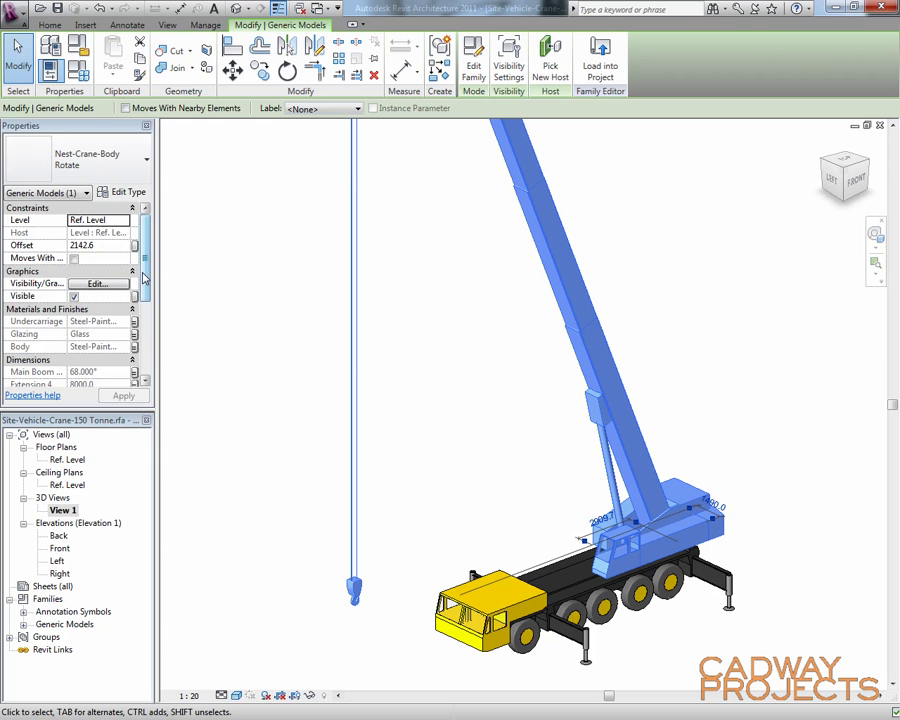
scroll(147, 293, "down", 1)
scroll(147, 293, "down", 3)
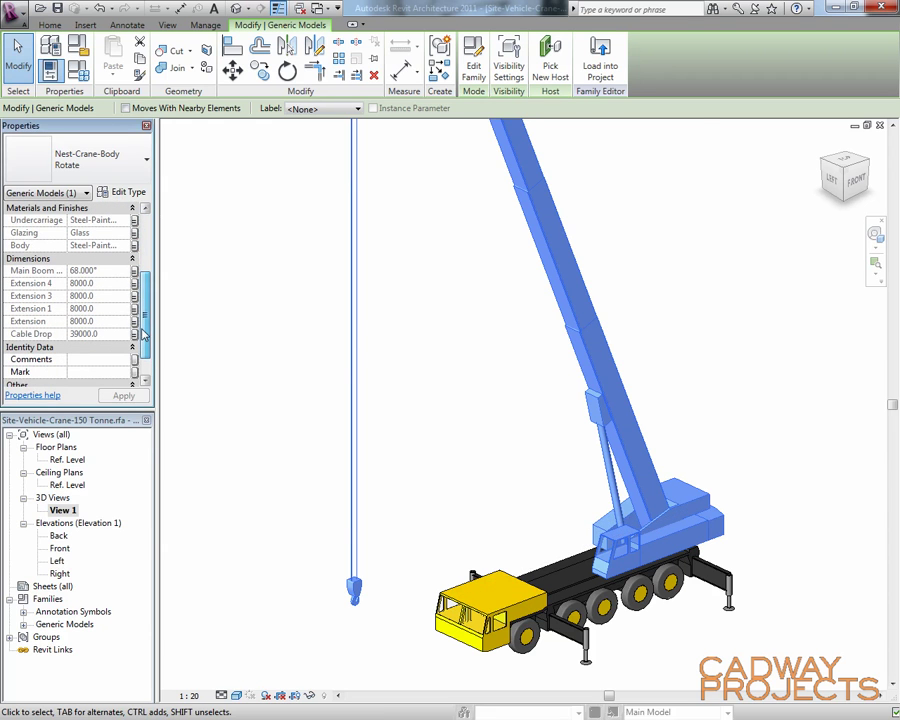
left_click(50, 46)
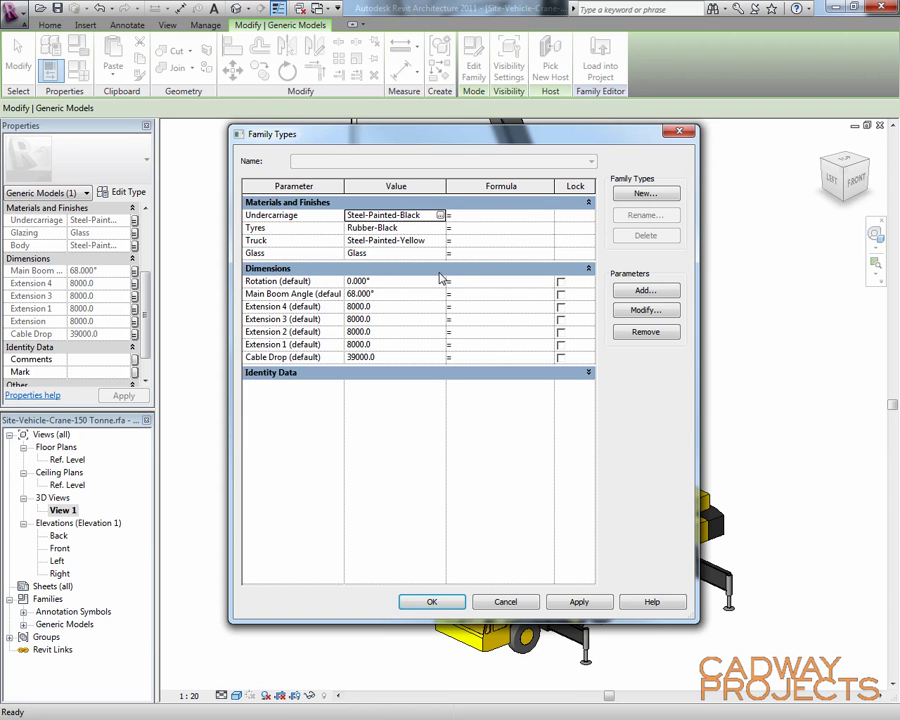
left_click(403, 282)
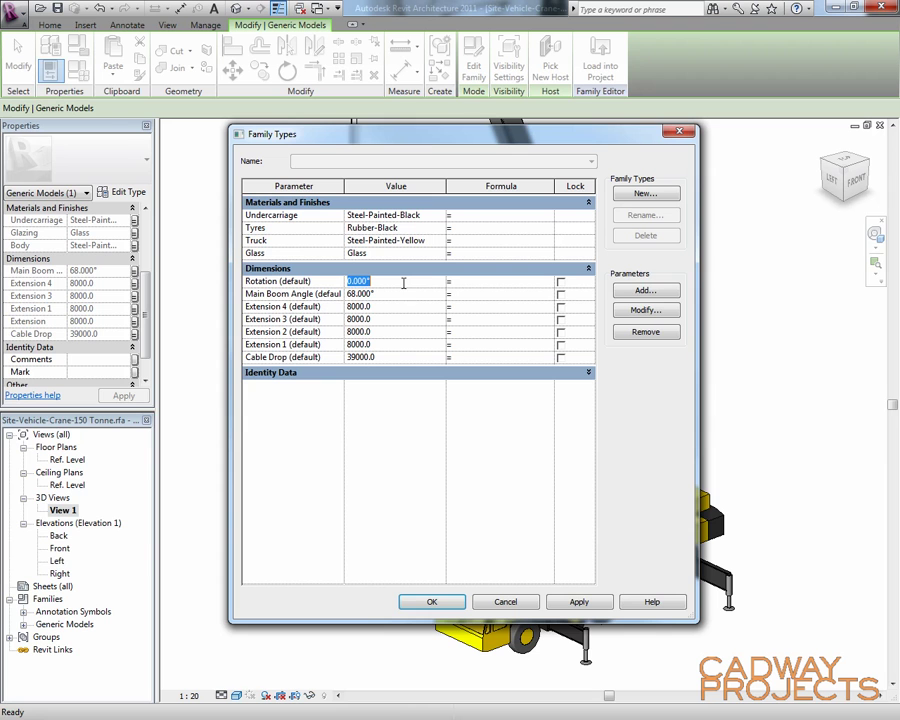
type("65")
left_click(448, 600)
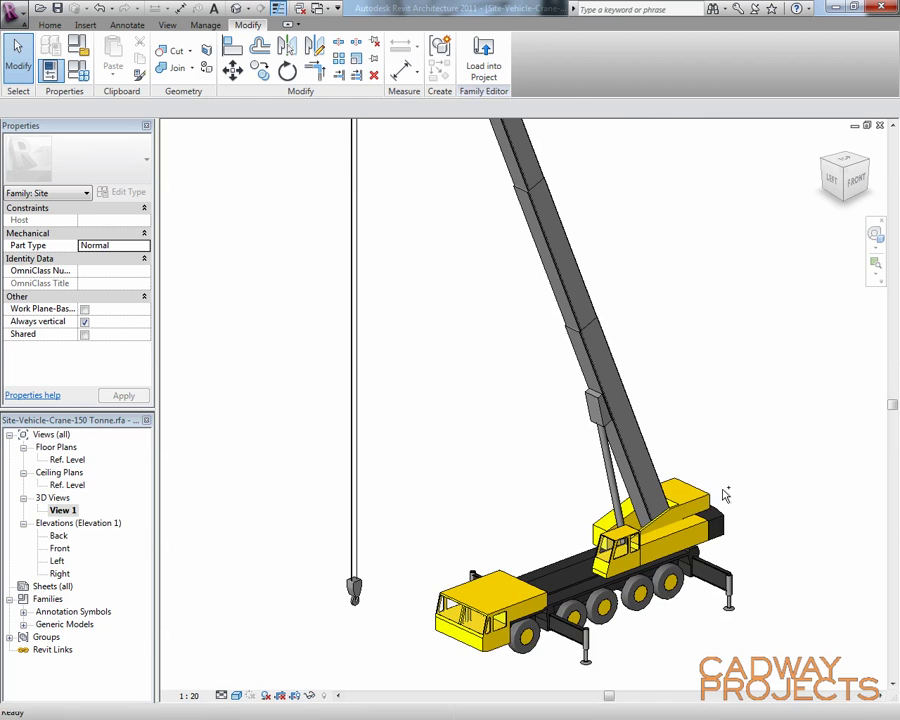
Recentre the crane, reopen Family Types, and move and widen the dialog
scroll(610, 500, "down", 2)
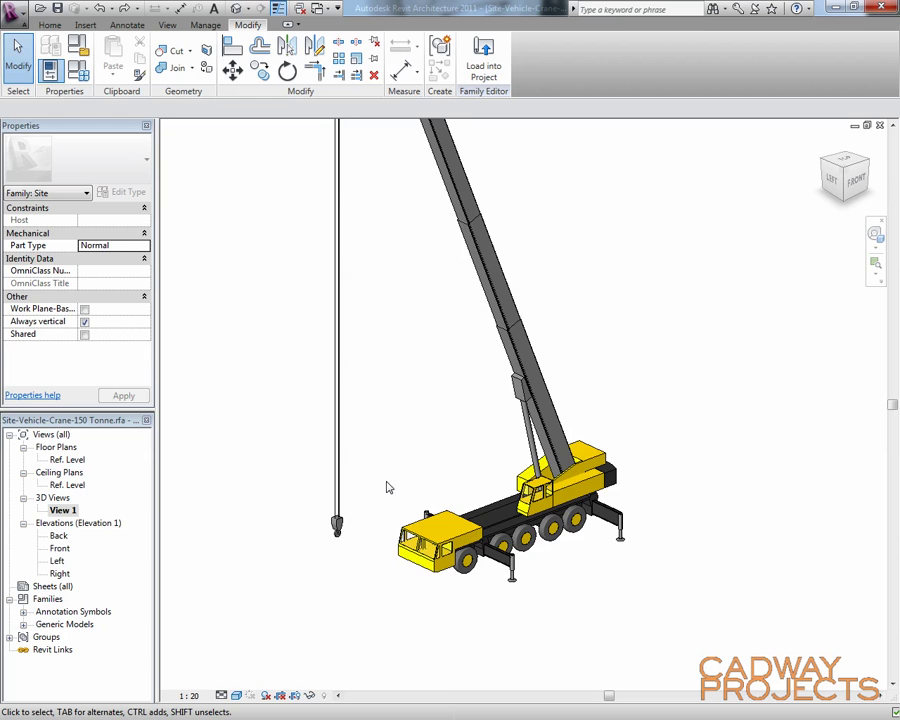
middle_click_drag(629, 567, 615, 614)
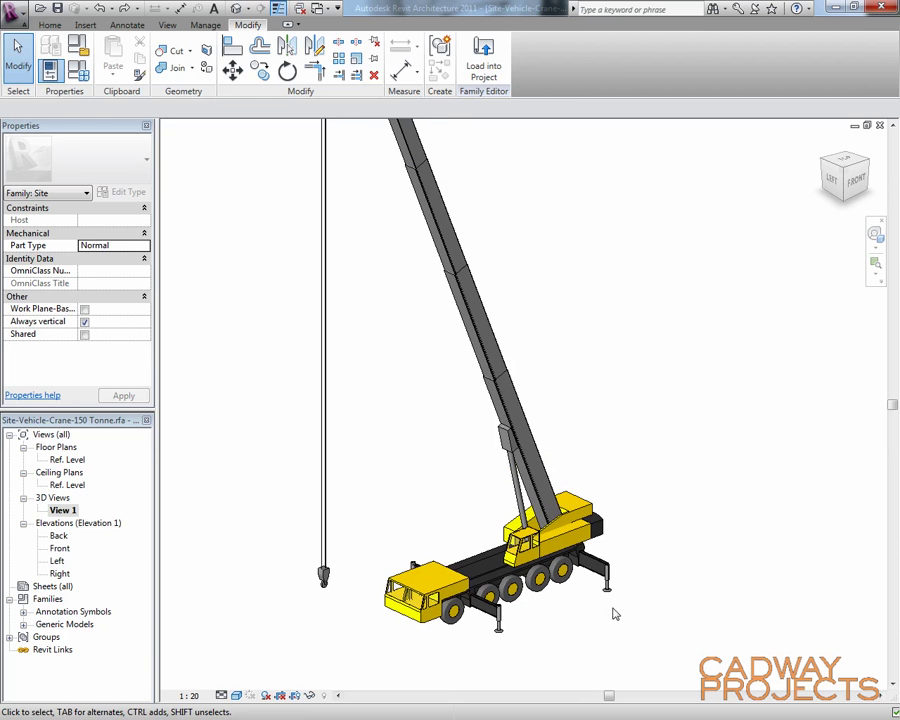
scroll(590, 618, "down", 1)
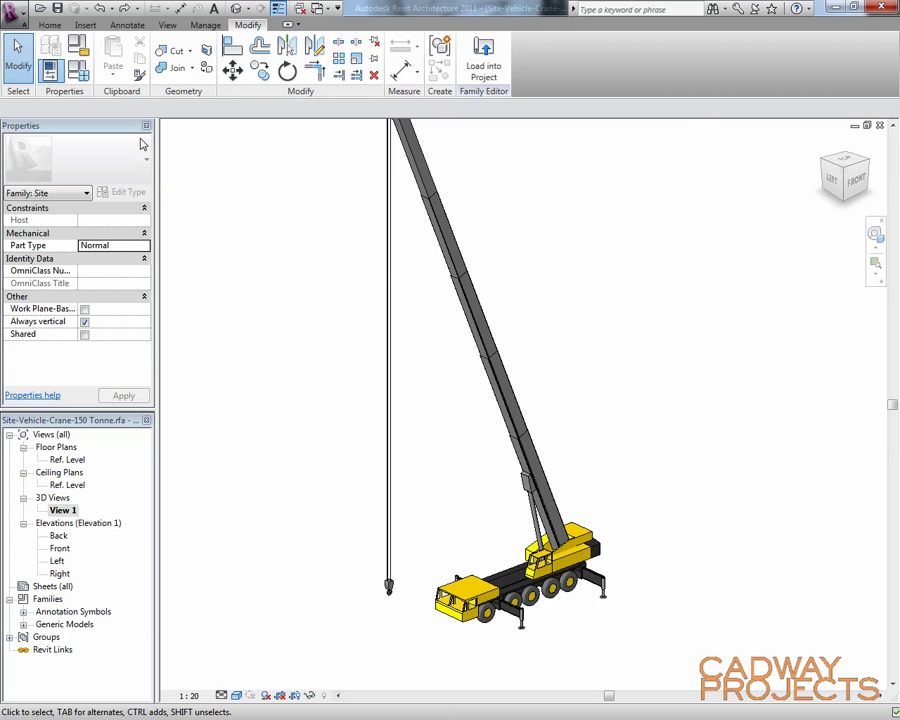
left_click(77, 46)
left_click_drag(372, 134, 255, 87)
left_click_drag(581, 363, 773, 380)
left_click_drag(285, 135, 250, 137)
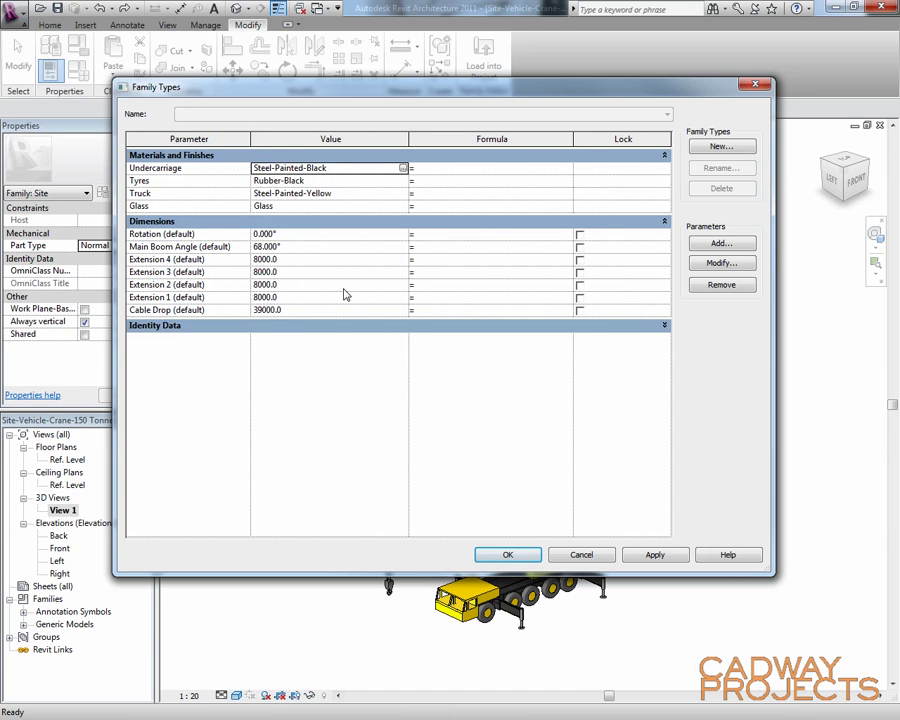
Expand the Identity Data group header in the Family Types parameter list
left_click(664, 326)
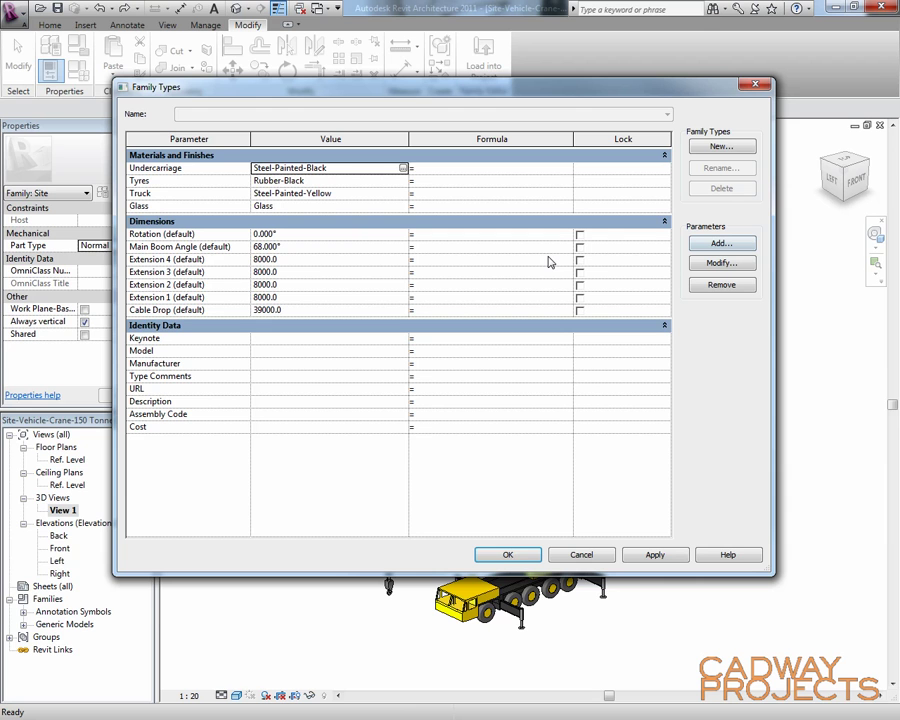
Create an instance Angle parameter named 'Actual Main Boom Angle' under Dimensions
left_click(720, 243)
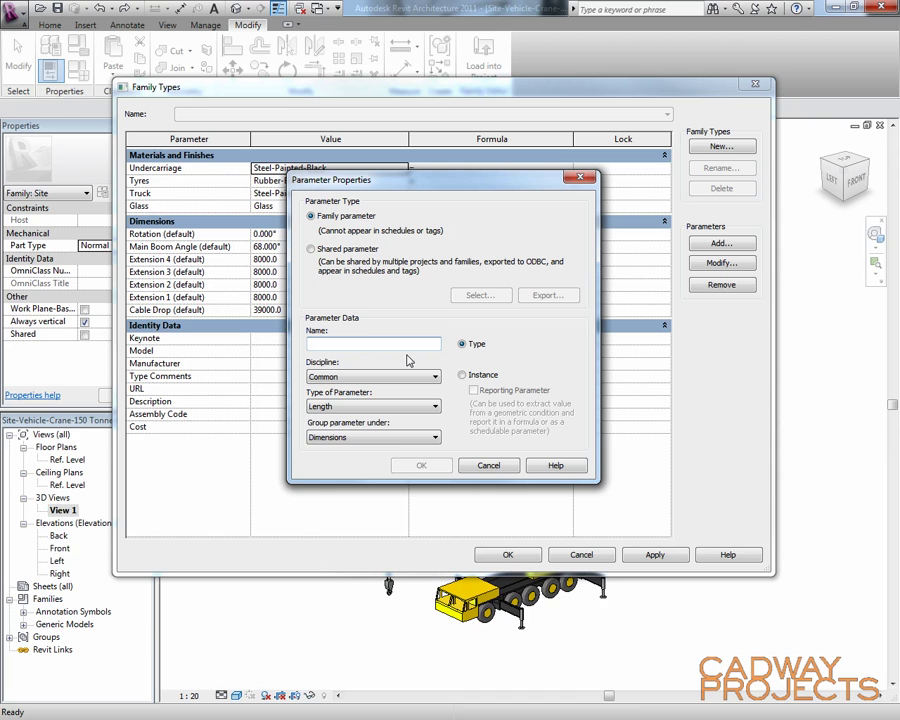
left_click(402, 410)
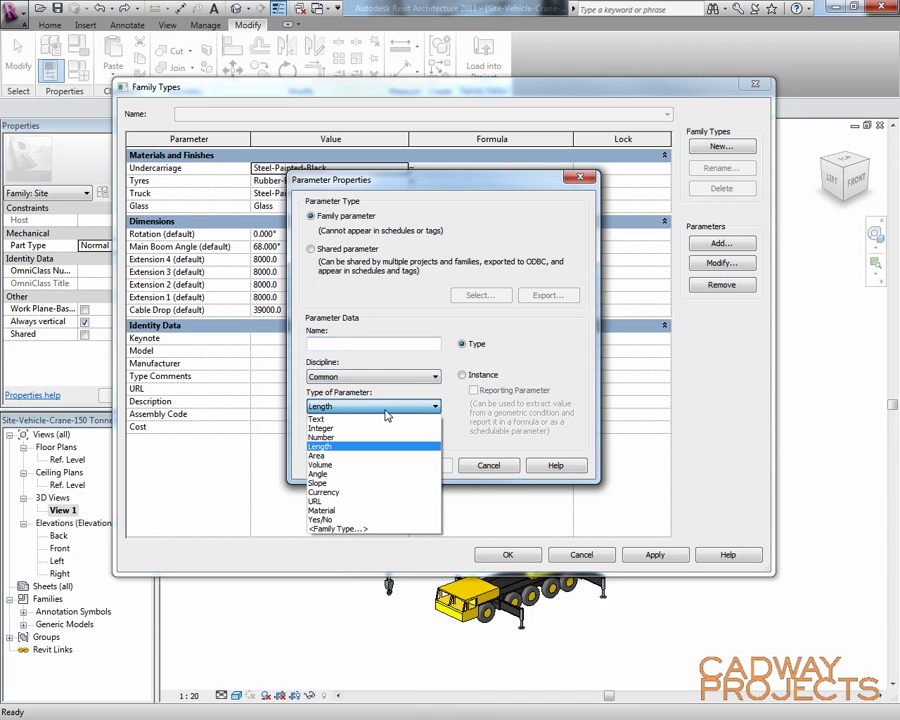
left_click(350, 473)
left_click(349, 343)
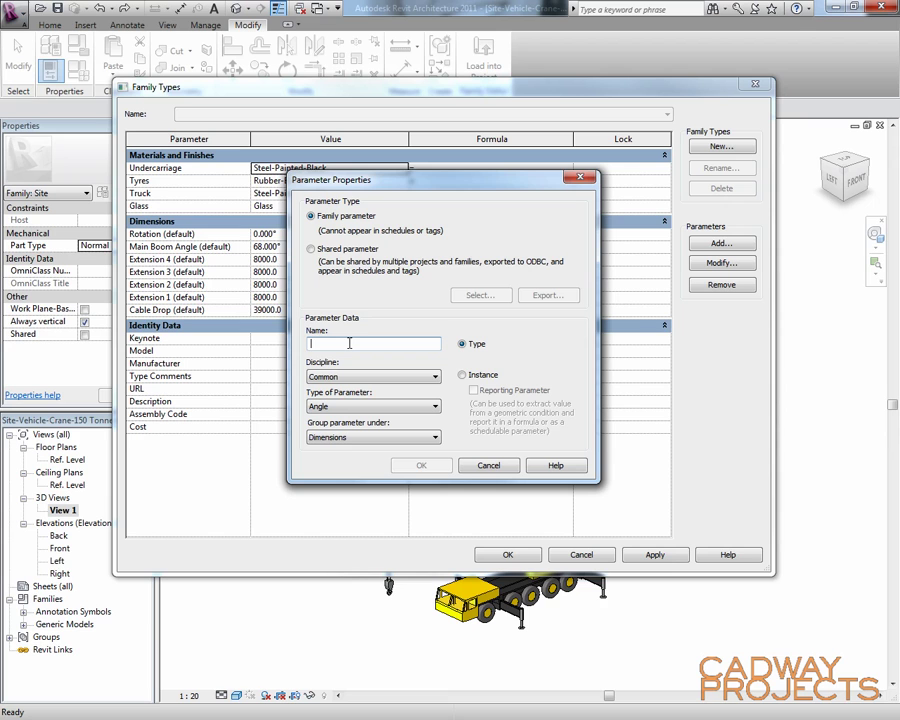
type("Actual Ang")
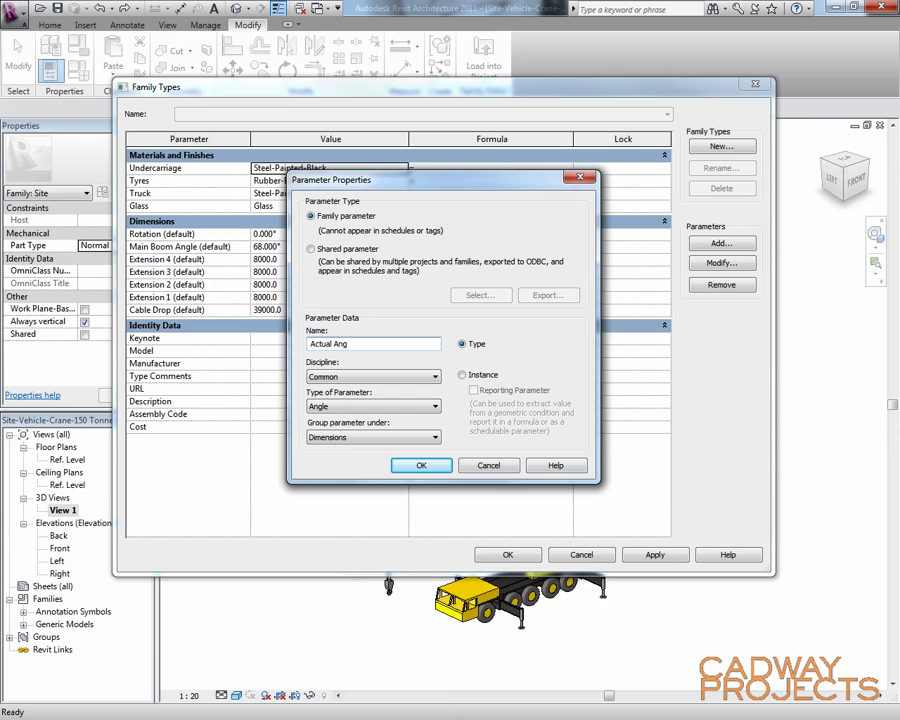
key("BackSpace")
key("BackSpace")
key("BackSpace")
type("Main Boom Angle")
left_click(463, 375)
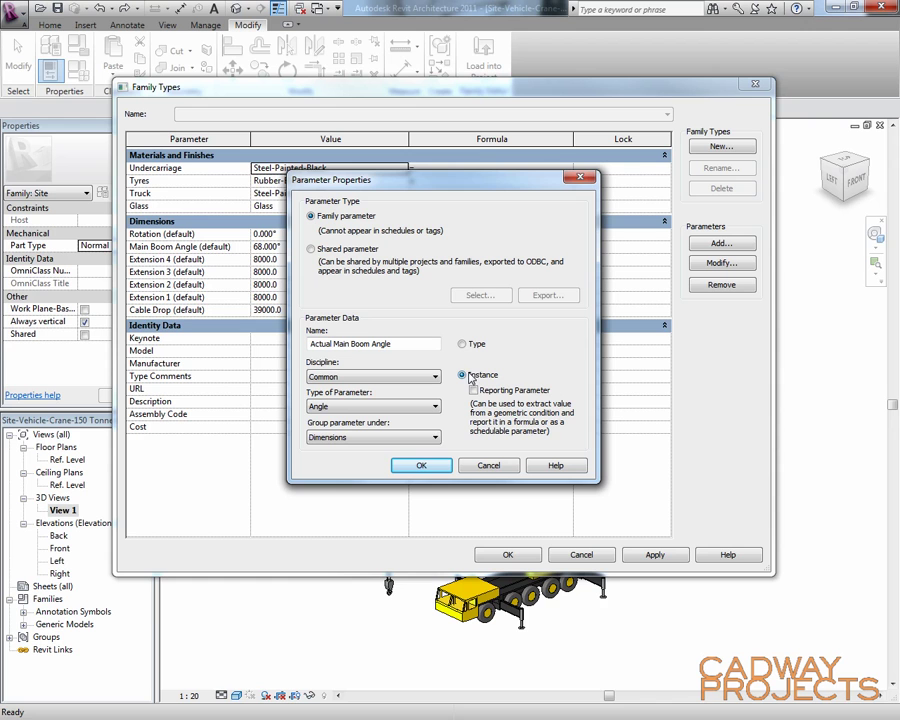
left_click(429, 467)
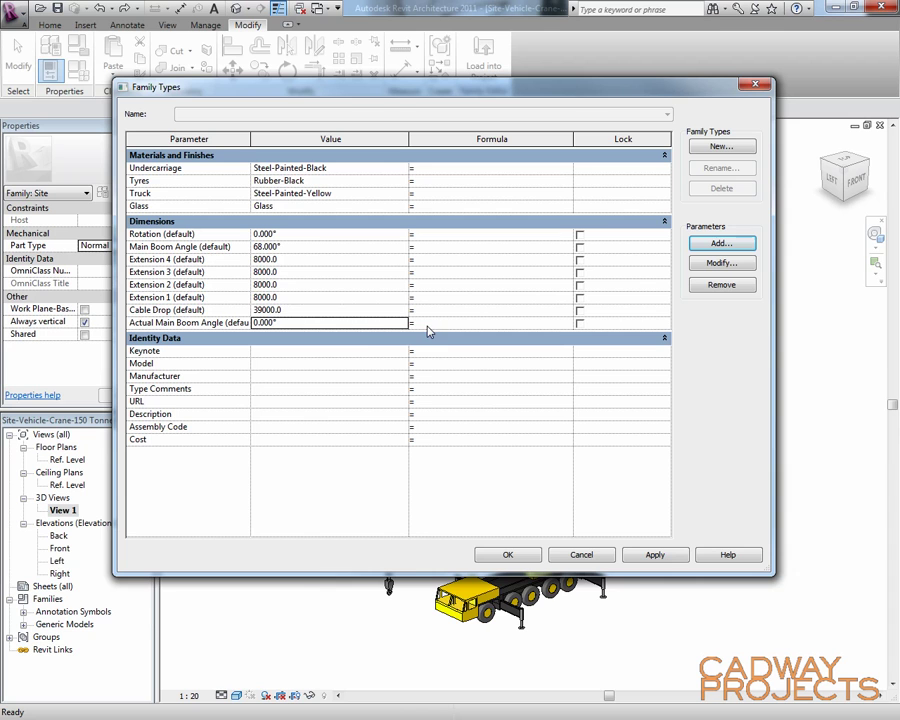
left_click(368, 325)
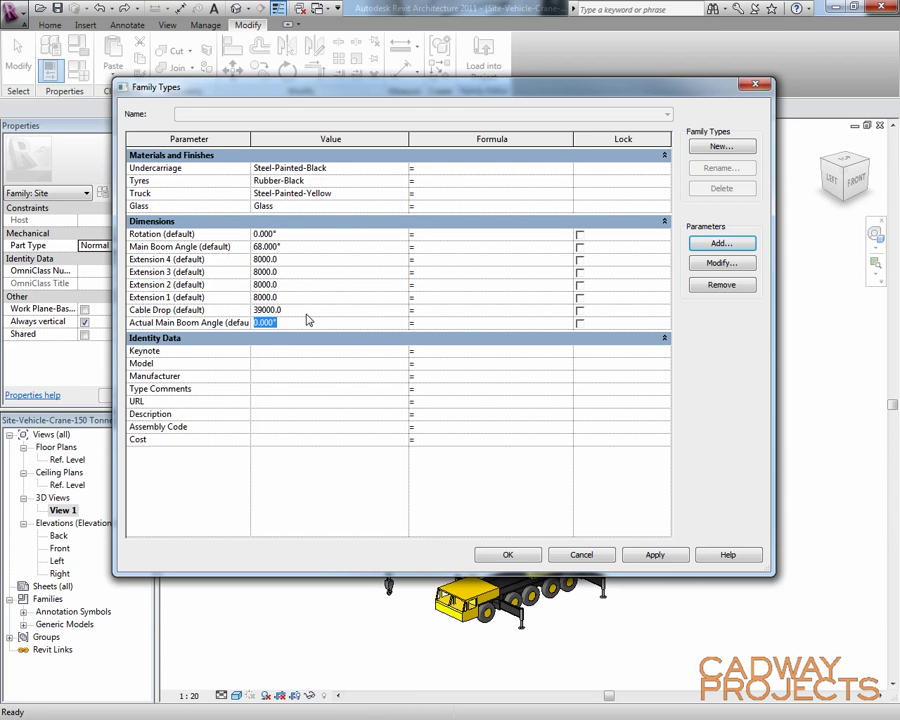
left_click(425, 245)
left_click(652, 553)
left_click(431, 247)
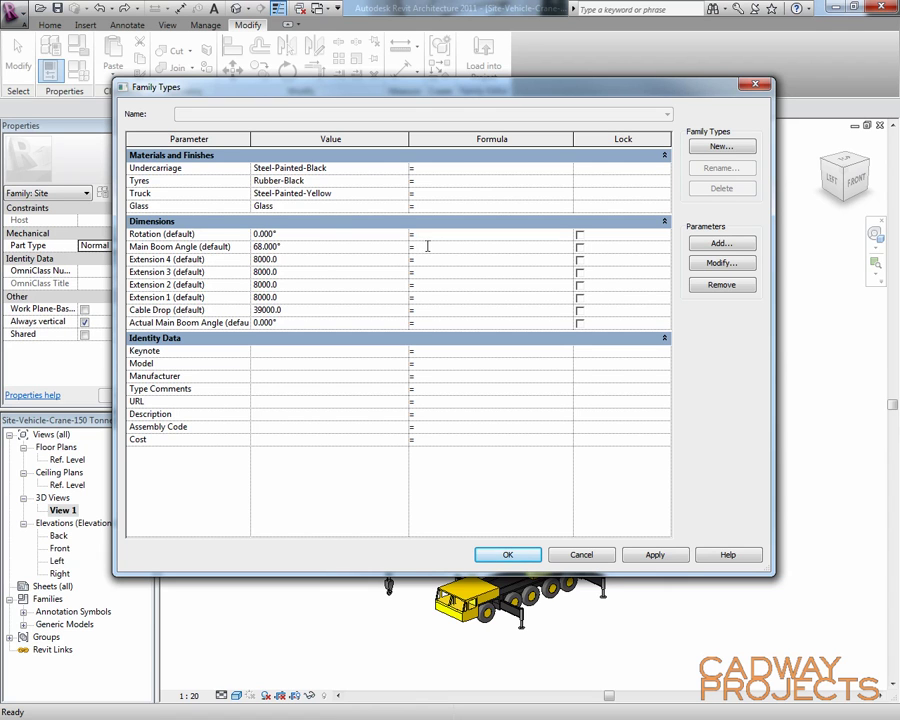
Set Actual Main Boom Angle to 65 and give it formula if(Main Boom Angle<60,60,Main Boom Angle)
left_click(327, 323)
type("65")
left_click(460, 250)
type("if(Main Boom Angle")
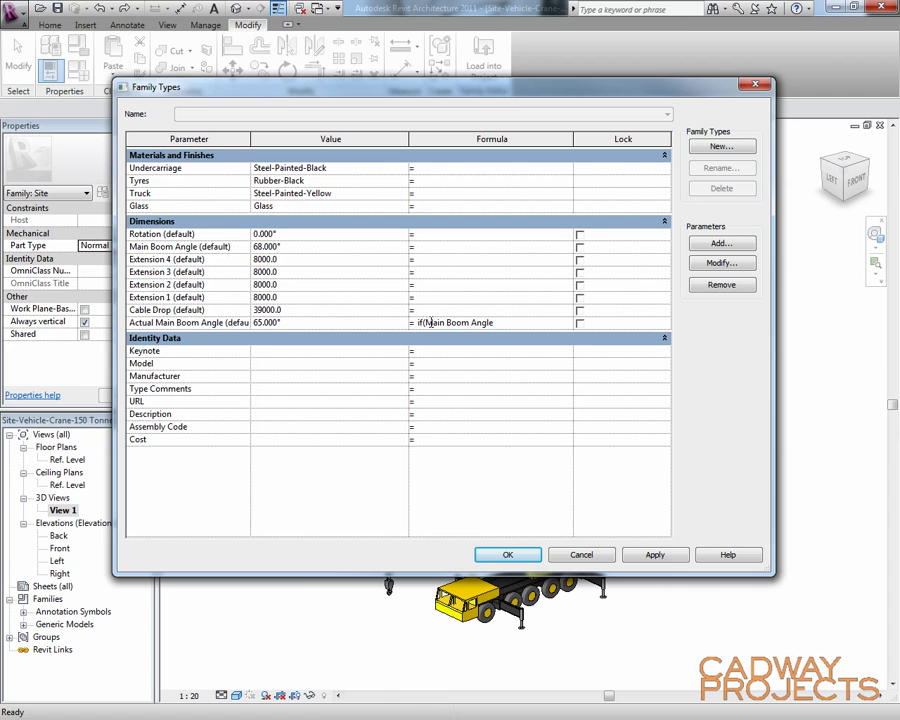
type("<60,60,Main Boom Angle")
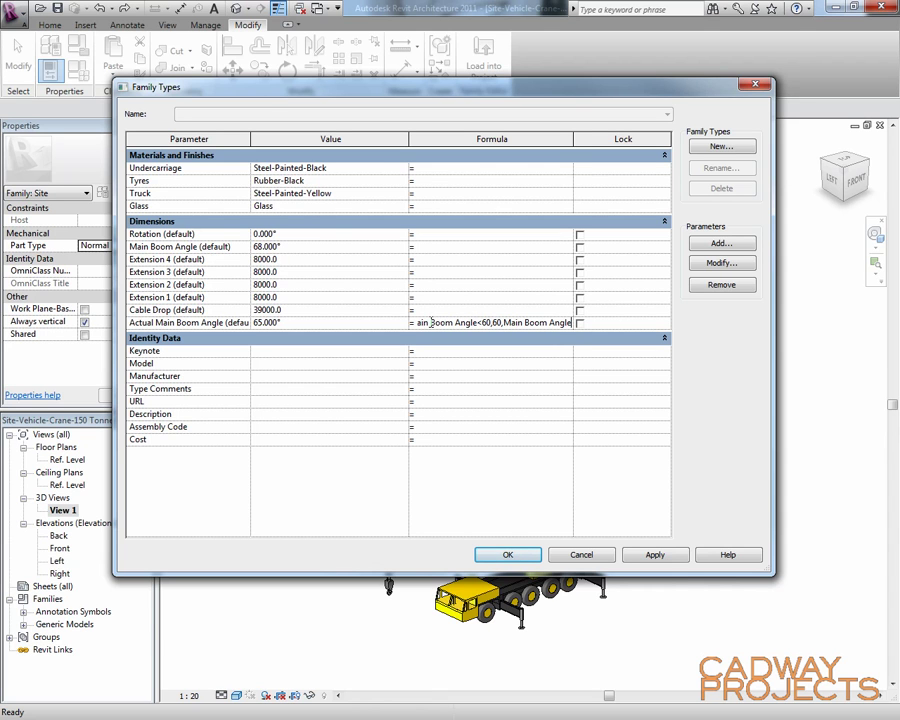
type(")")
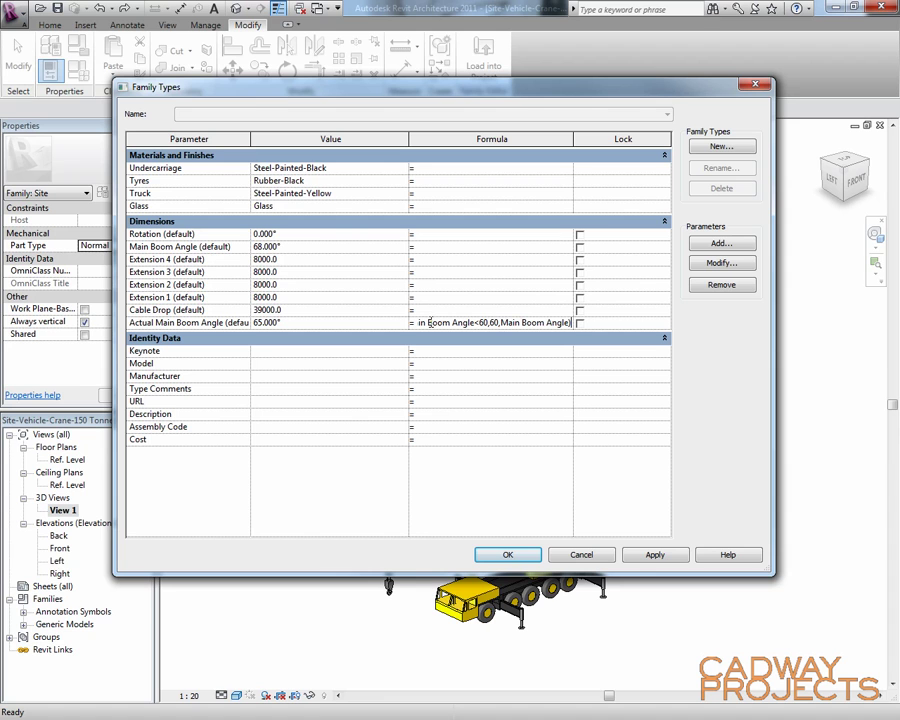
Replace the formula's last argument with if(Main Boom Angle>89,89,Main Boom Angle) to cap at 89
key("Home")
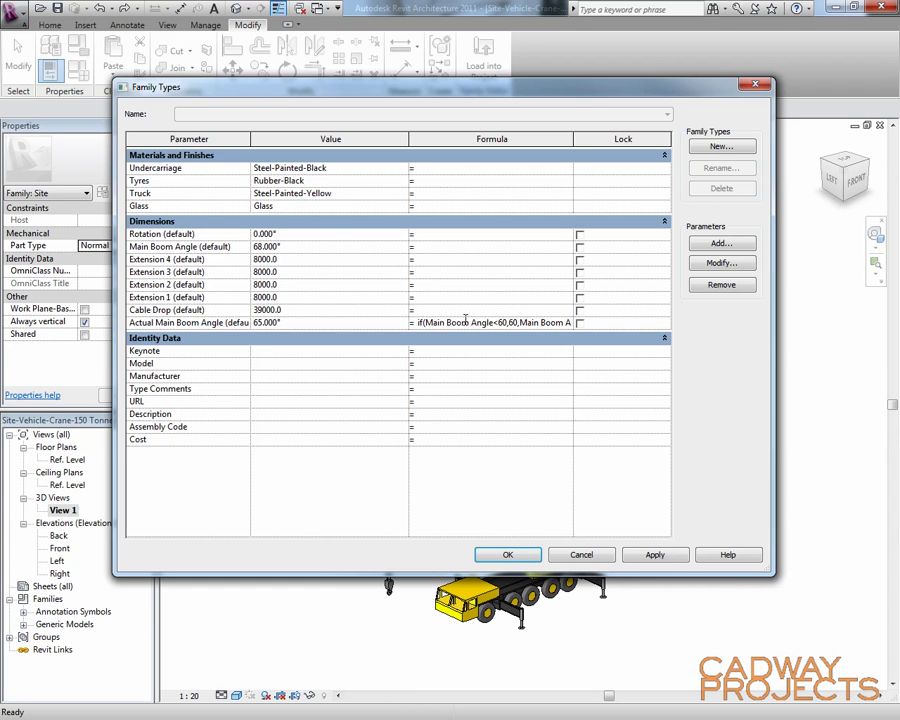
type("(")
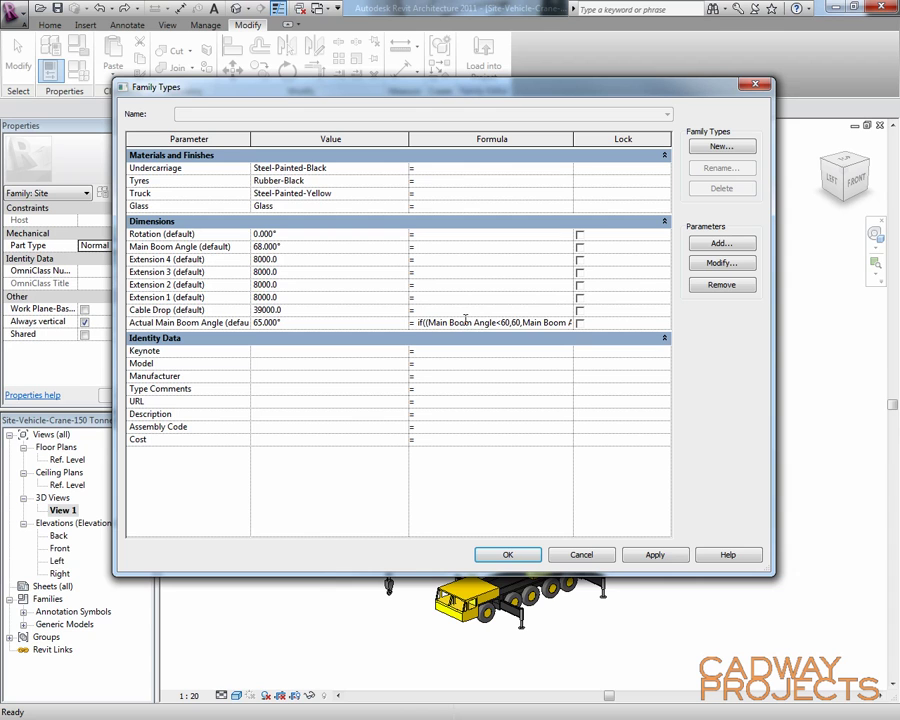
type("and(")
type("(")
key("BackSpace")
key("BackSpace")
key("BackSpace")
key("BackSpace")
key("BackSpace")
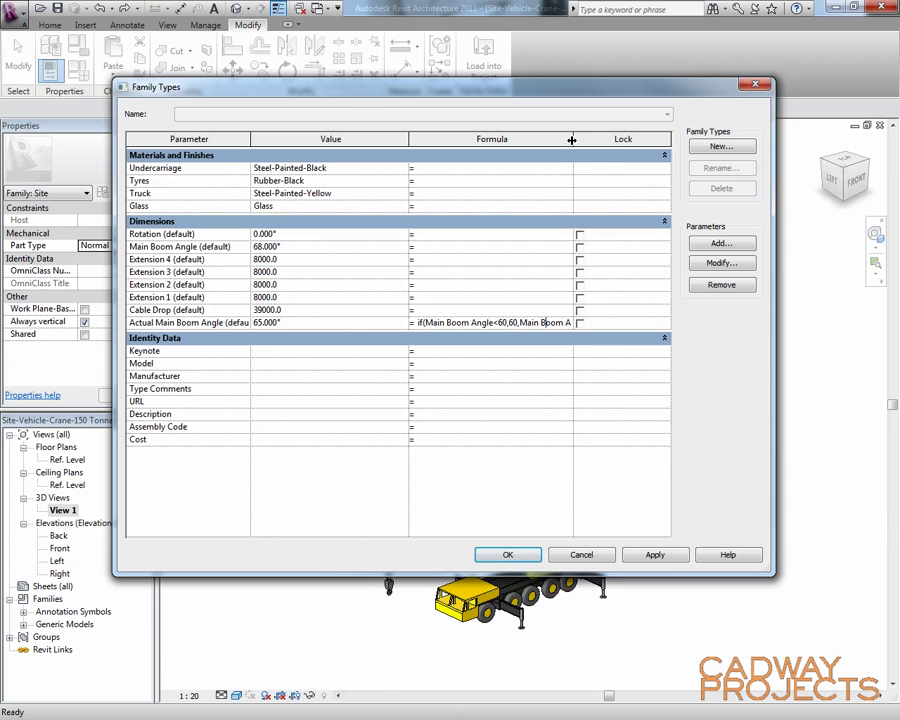
left_click_drag(572, 140, 621, 140)
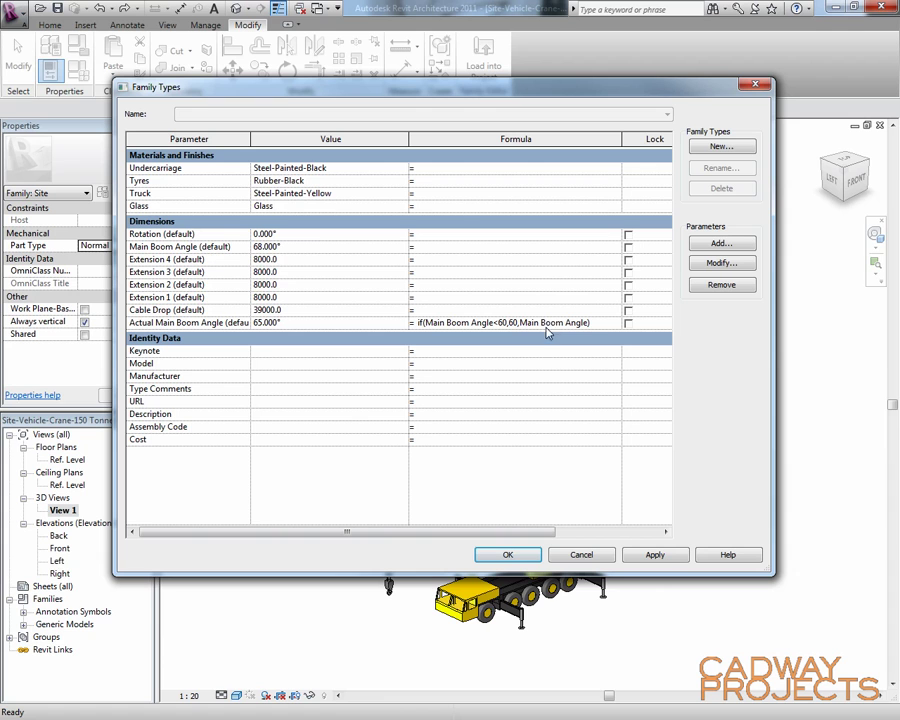
type("if(Main Boom Angle>89,89,Main Boom Angle")
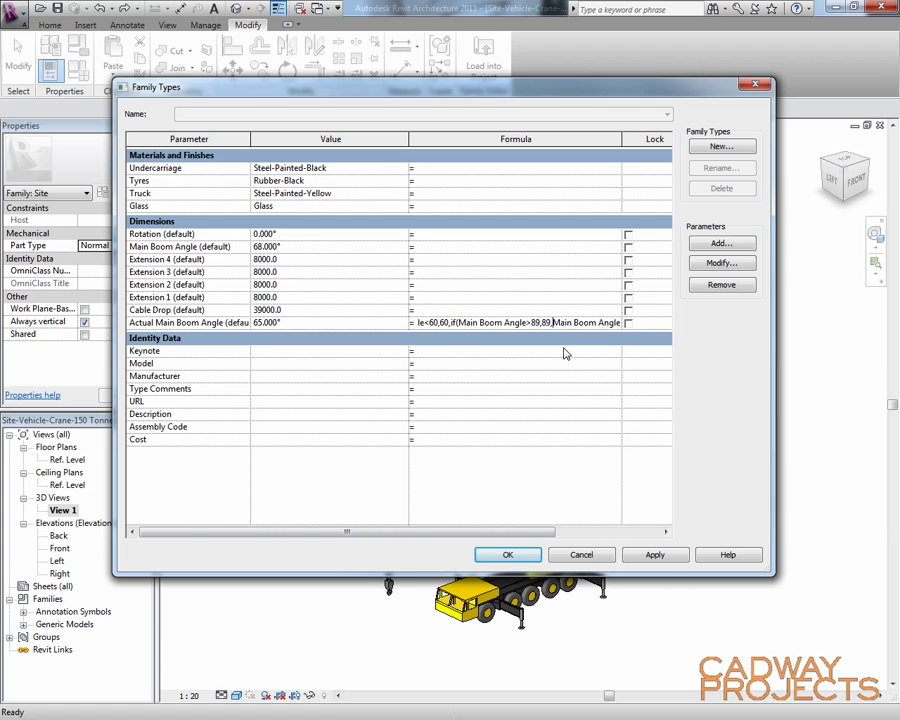
type(")")
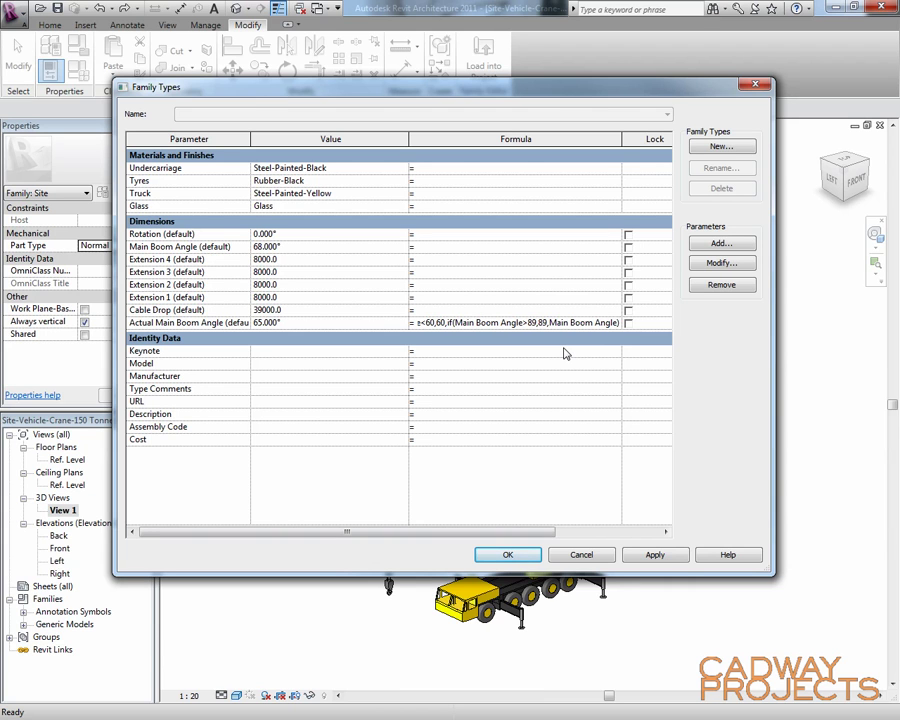
Apply the clamping formula and test Main Boom Angle at 55°
left_click(447, 351)
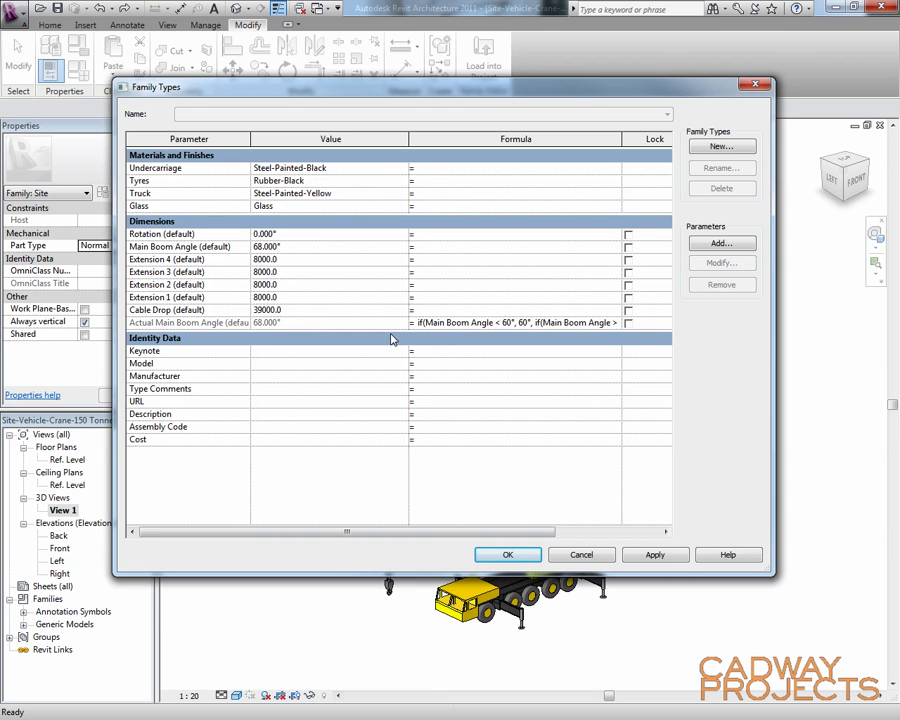
left_click(660, 556)
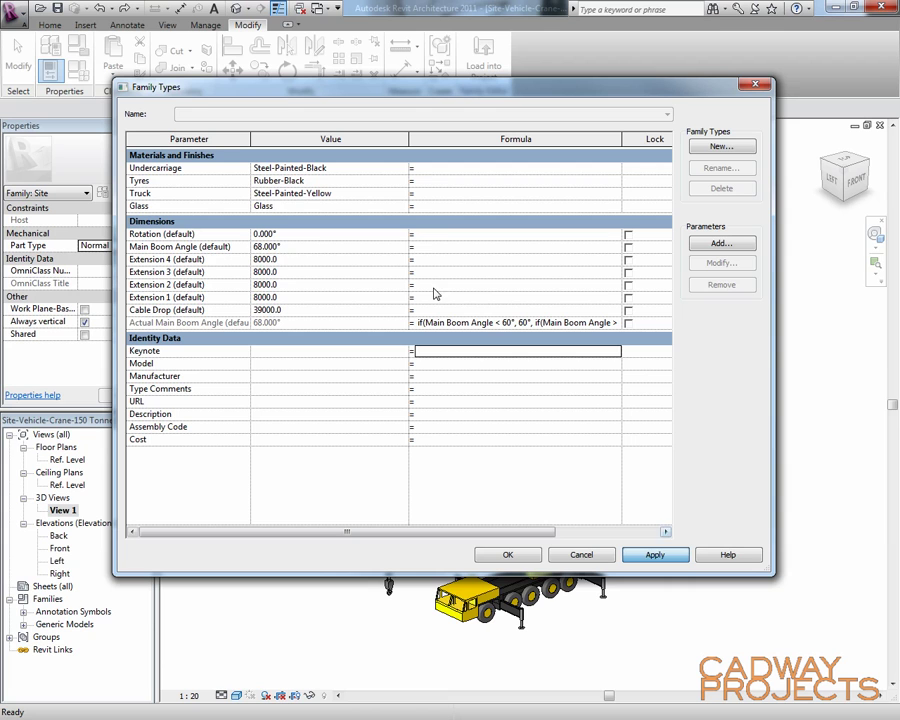
left_click(345, 248)
left_click(345, 246)
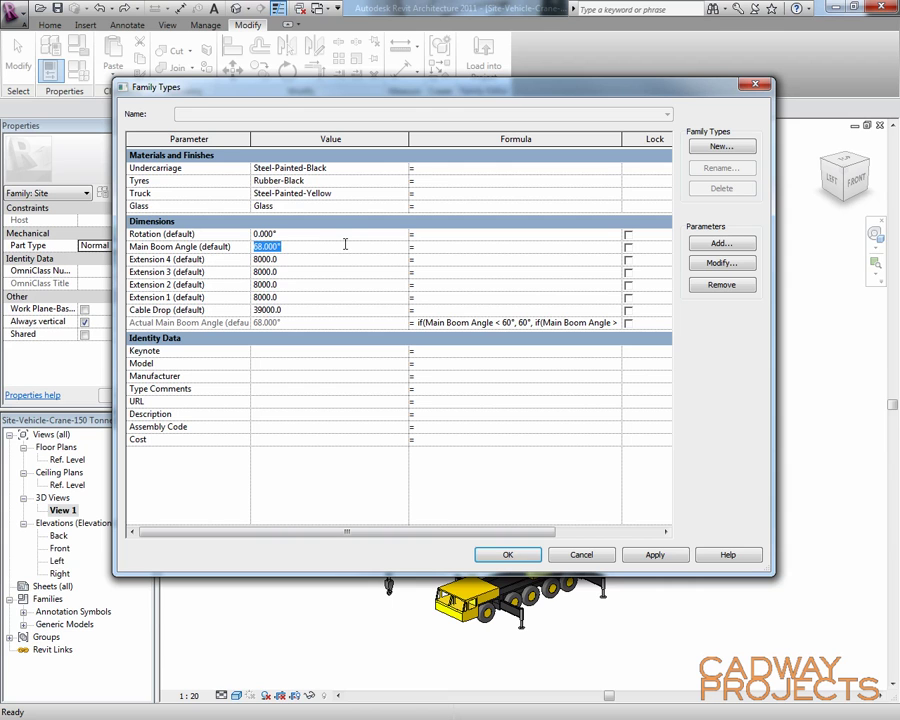
type("55")
key("Tab")
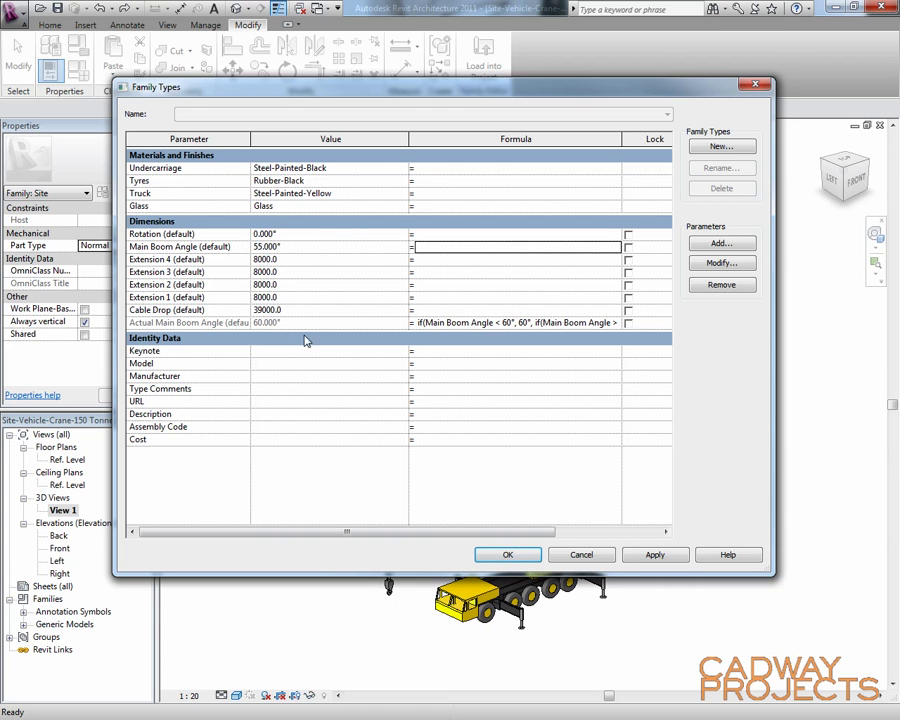
Test Main Boom Angle at 61° and 90°, with Actual Main Boom Angle capping at 89°
left_click(295, 246)
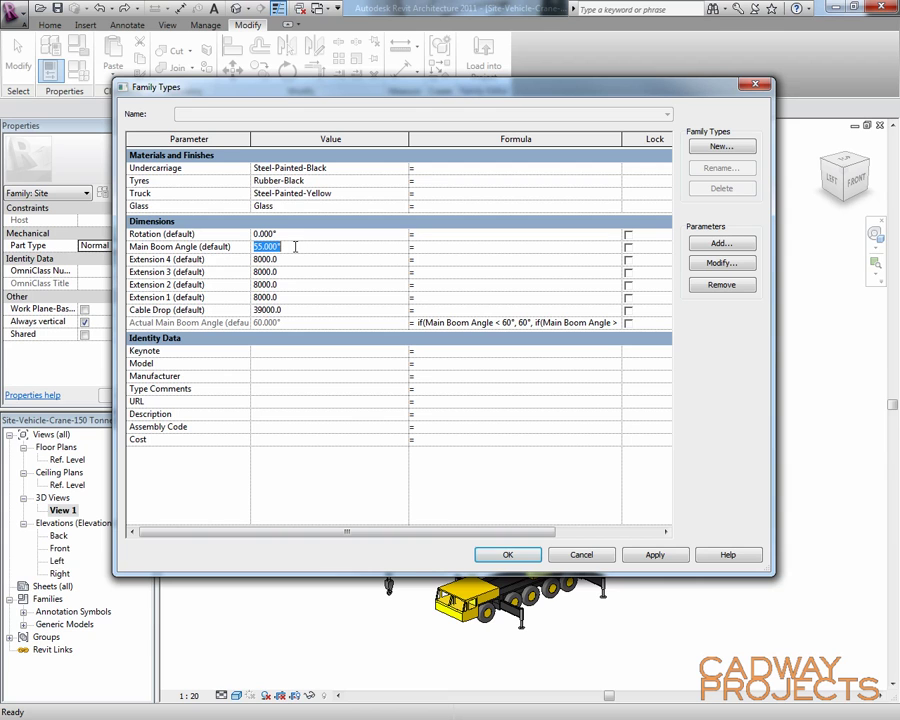
type("61")
key("Return")
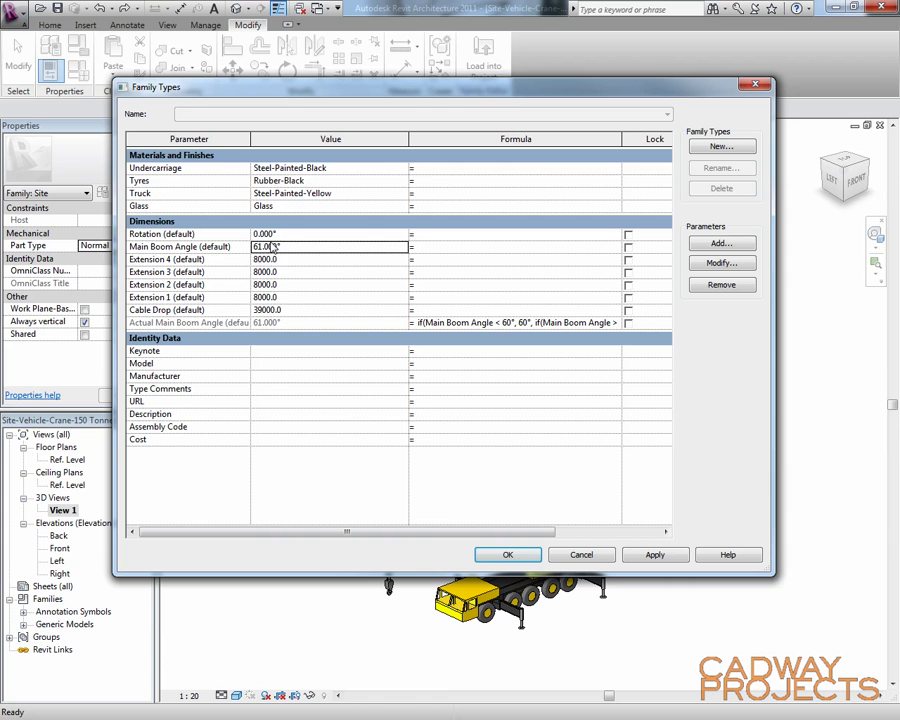
left_click_drag(349, 248, 251, 268)
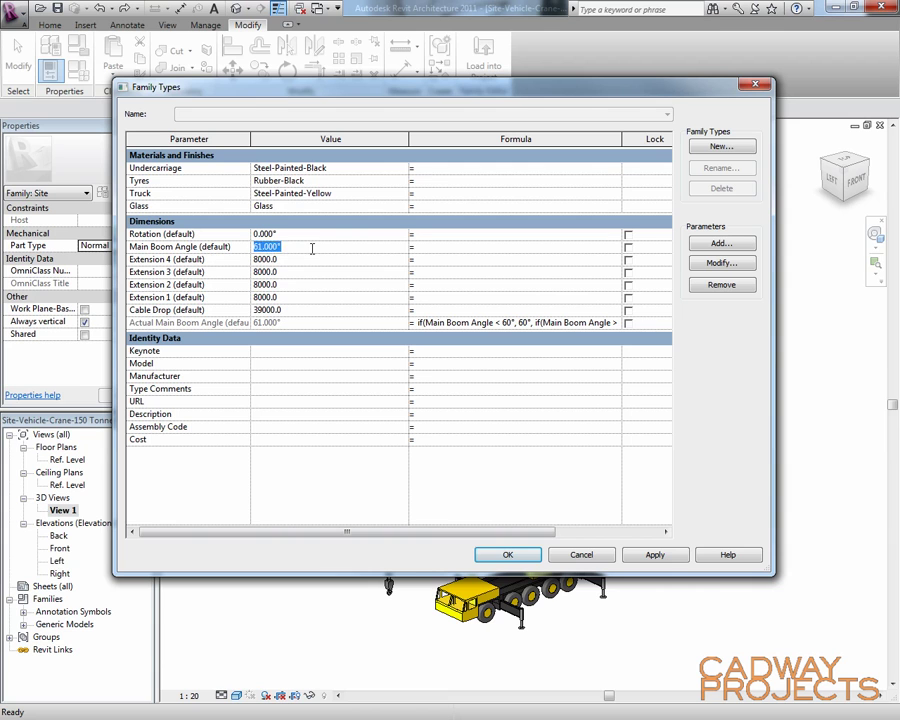
type("90")
key("Return")
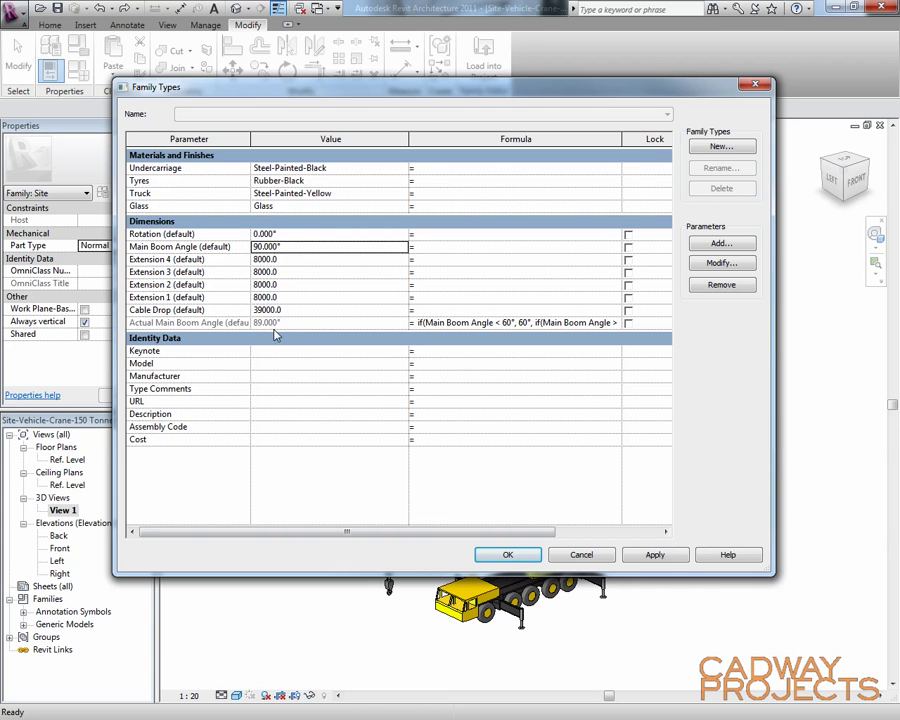
left_click(300, 247)
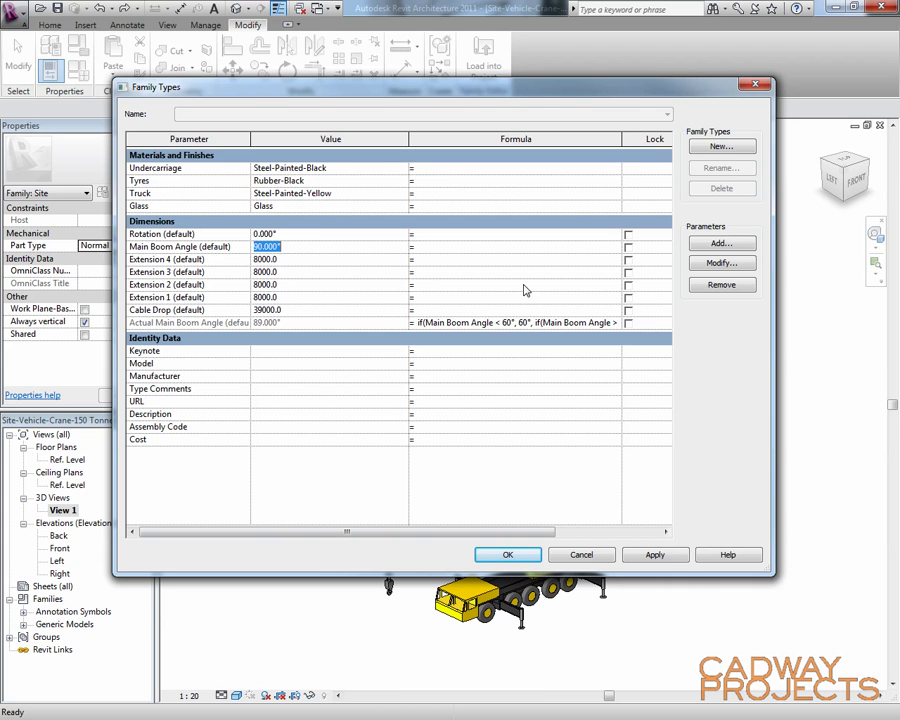
Link the Nest-Crane-Body Rotate element's Main Boom angle to Actual Main Boom Angle, standing the boom at 90°
left_click(307, 257)
left_click(302, 246)
left_click(509, 555)
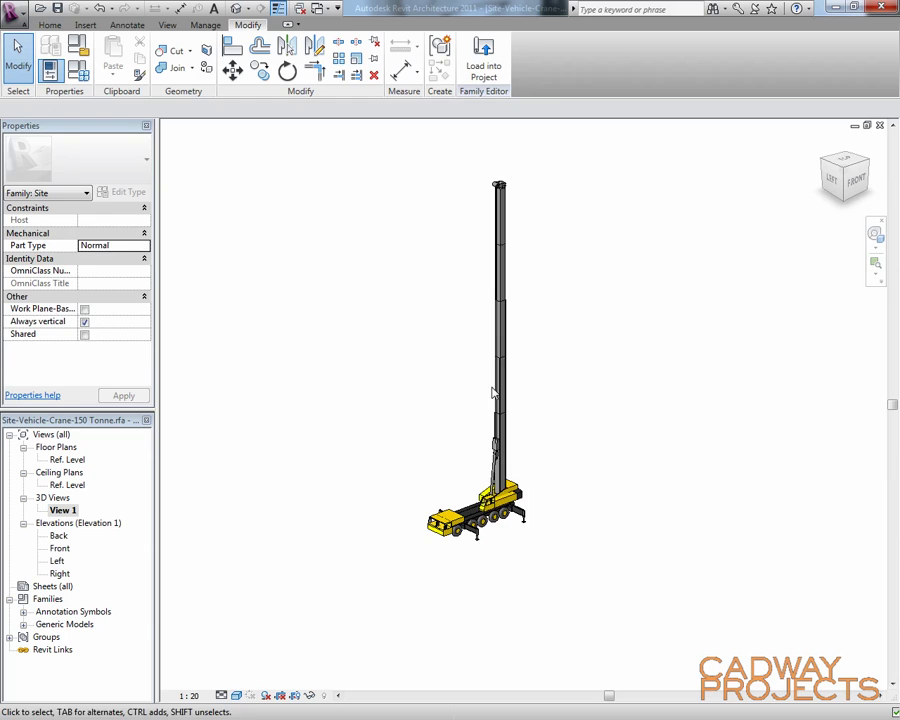
left_click(496, 393)
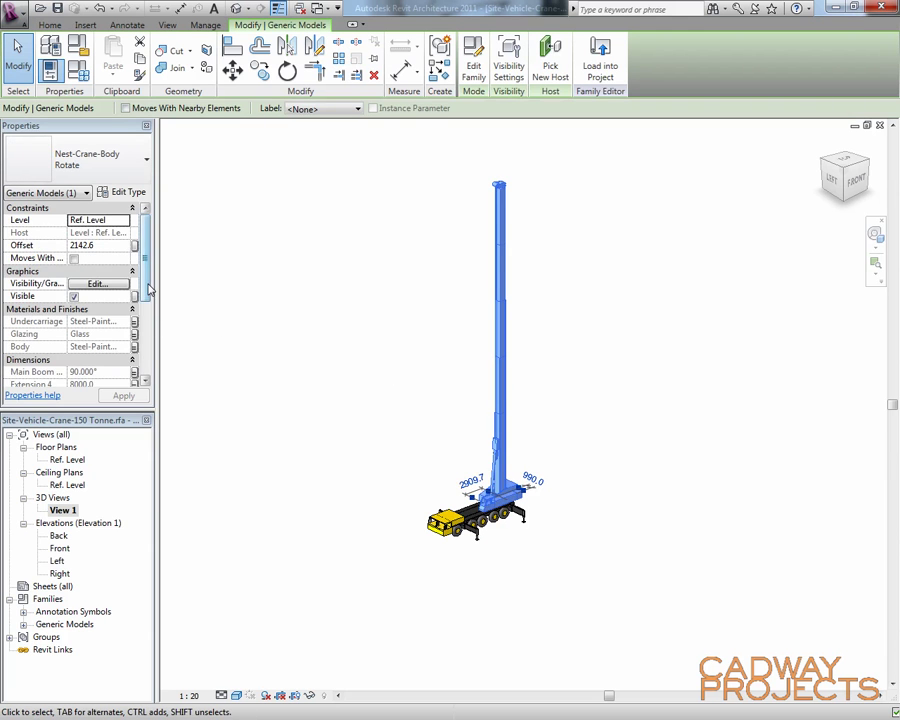
scroll(148, 289, "down", 3)
left_click(134, 309)
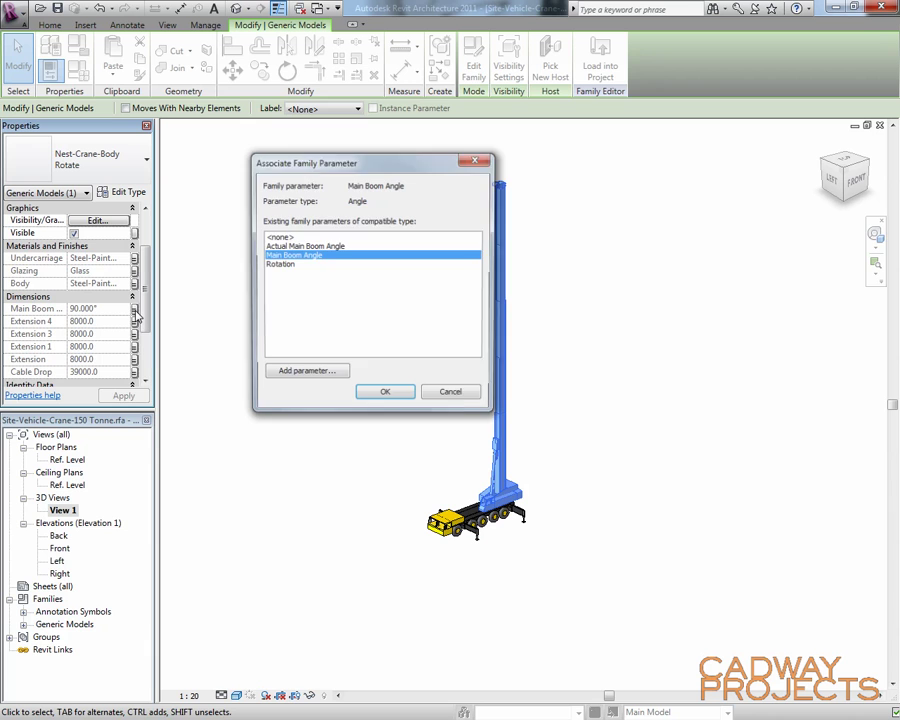
left_click(304, 246)
left_click(385, 395)
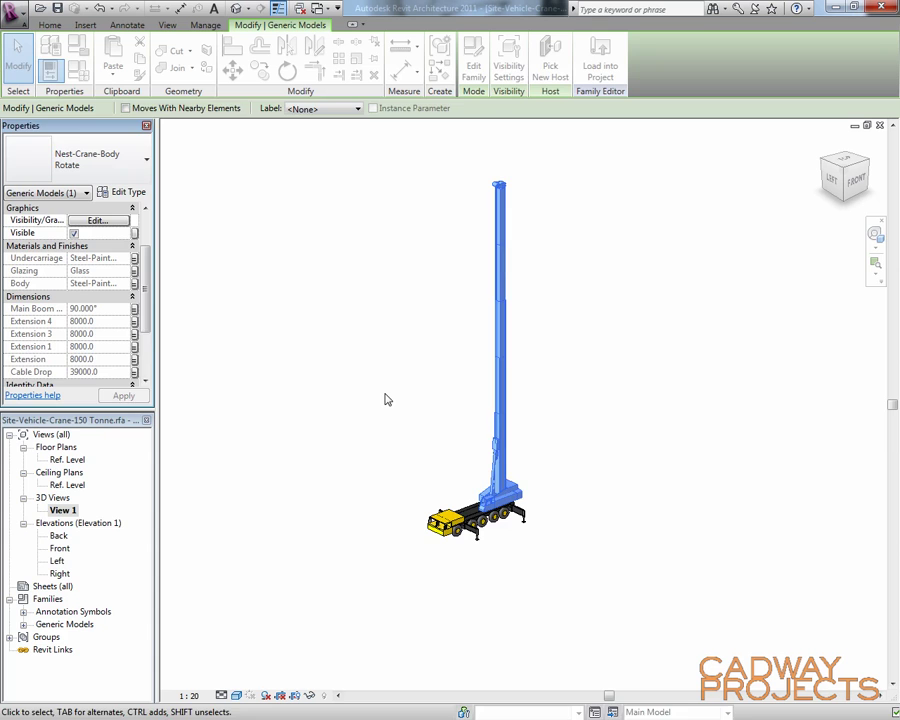
left_click(383, 350)
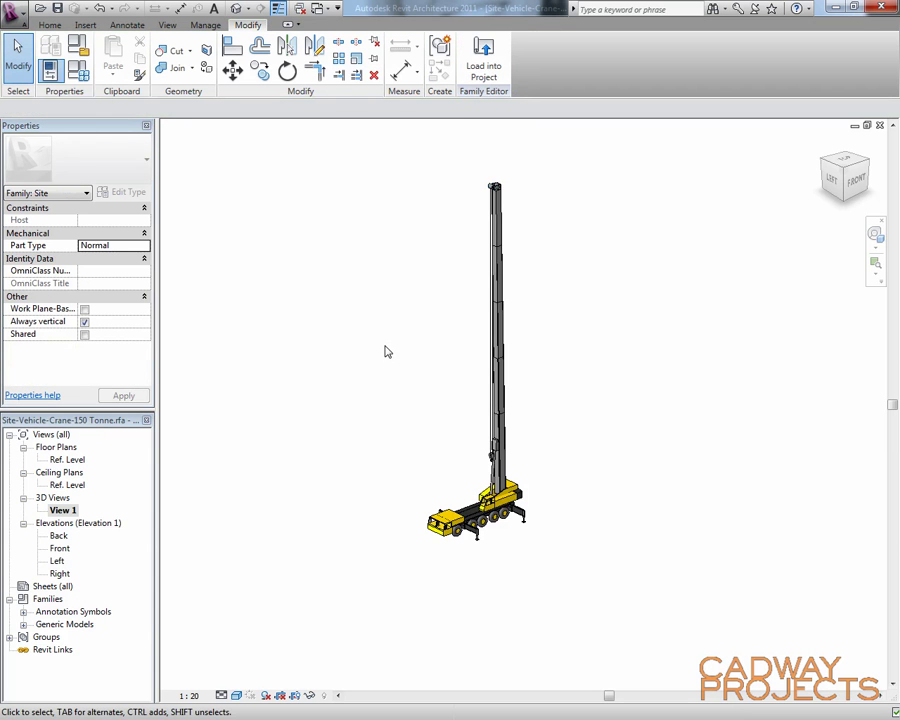
Dismiss the save reminder and cap the Actual Main Boom Angle formula's upper limit at 80°
middle_click_drag(450, 364, 398, 347, "shift")
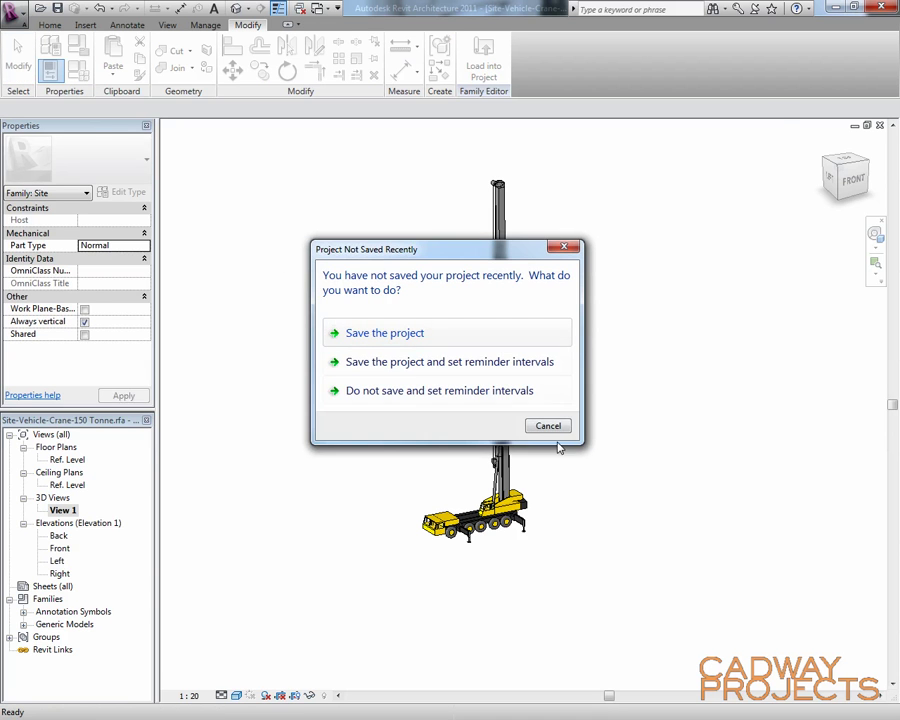
left_click(548, 426)
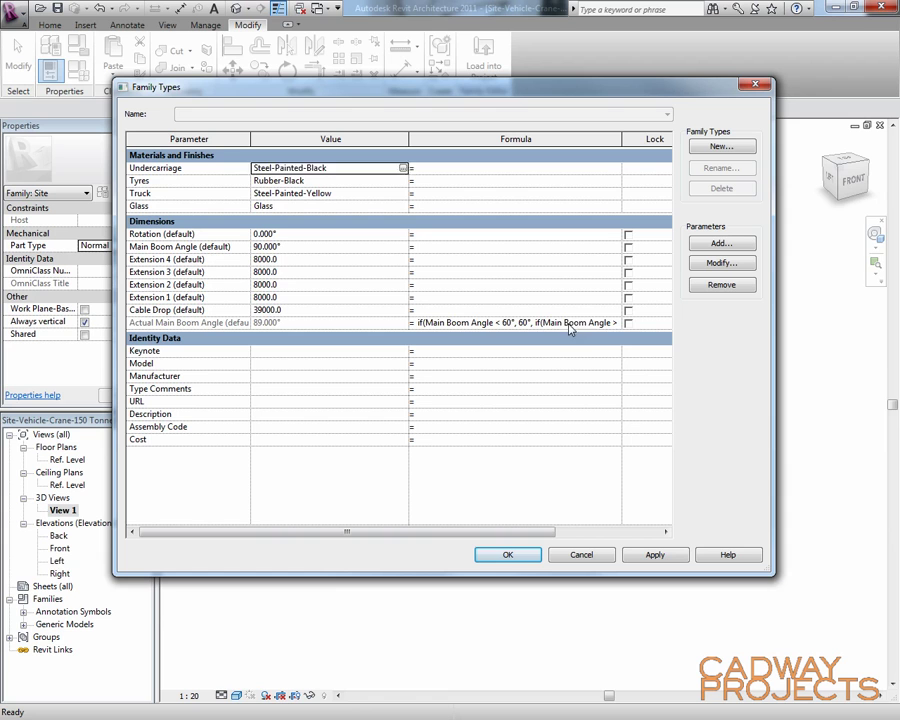
left_click_drag(570, 324, 665, 324)
left_click(530, 324)
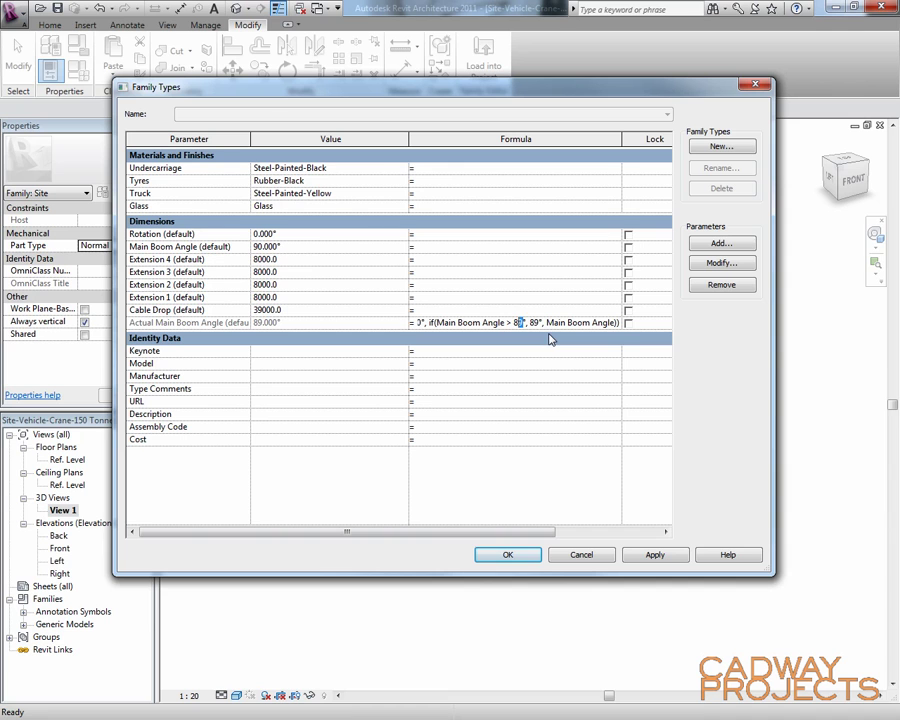
type("°")
left_click(418, 233)
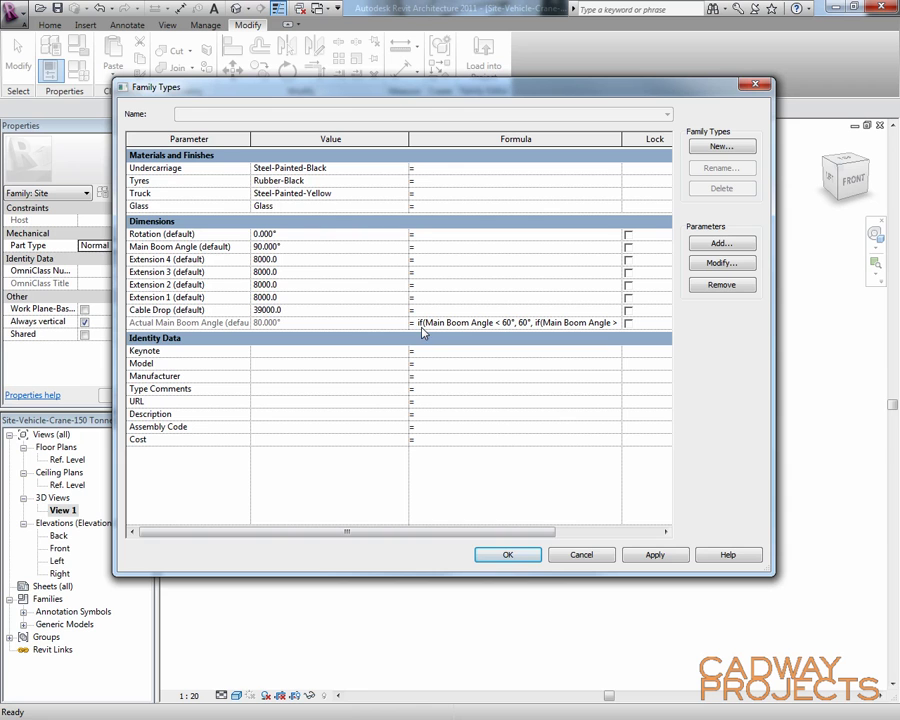
left_click(510, 553)
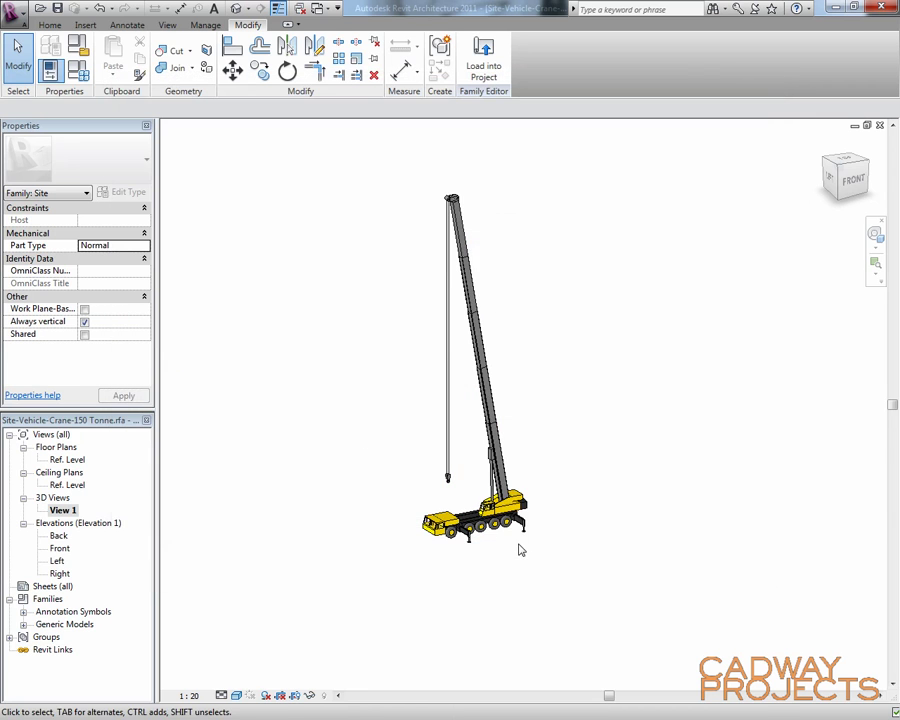
Orbit to a front-left three-quarter view of the crane with its boom leaning at 80°
middle_click_drag(331, 463, 283, 478, "shift")
middle_click_drag(499, 535, 452, 577, "shift")
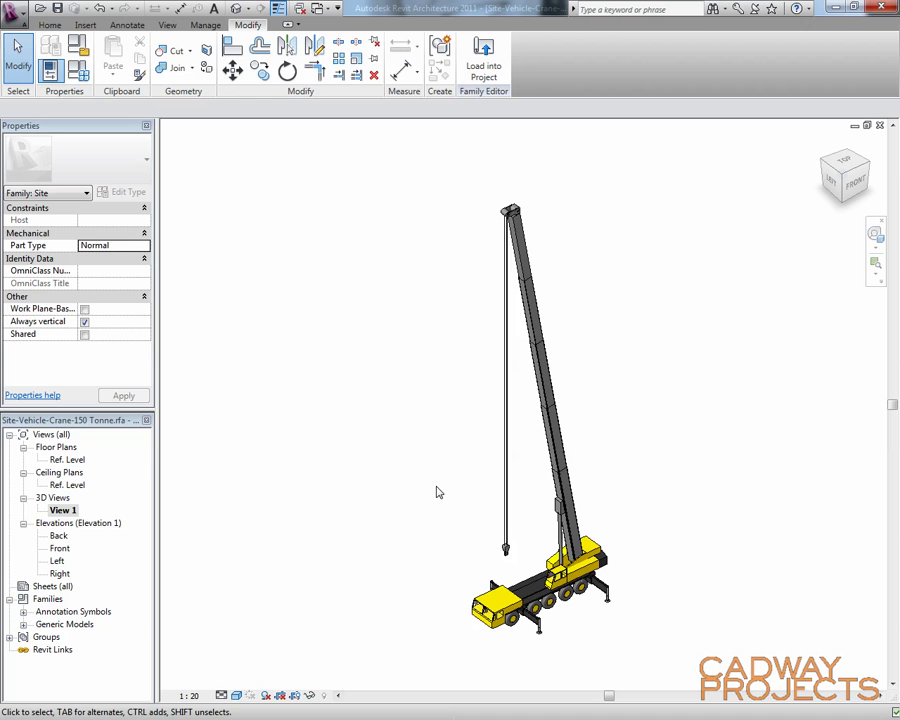